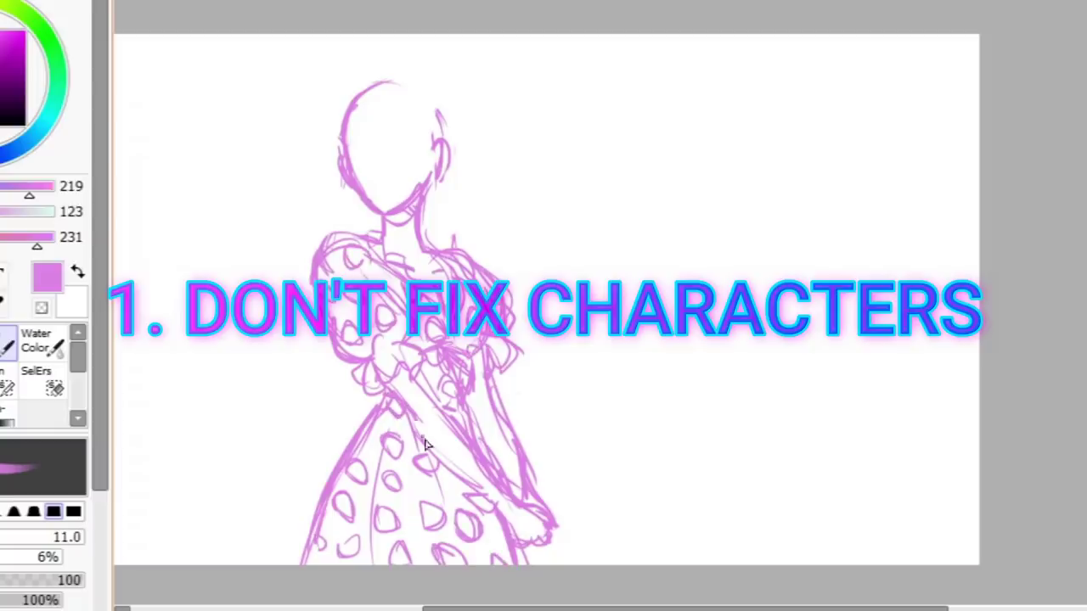
Step: Sketch fold lines down the skirt and the long-handled object held in the hands
left_click_drag(386, 437, 382, 561)
left_click_drag(452, 526, 435, 447)
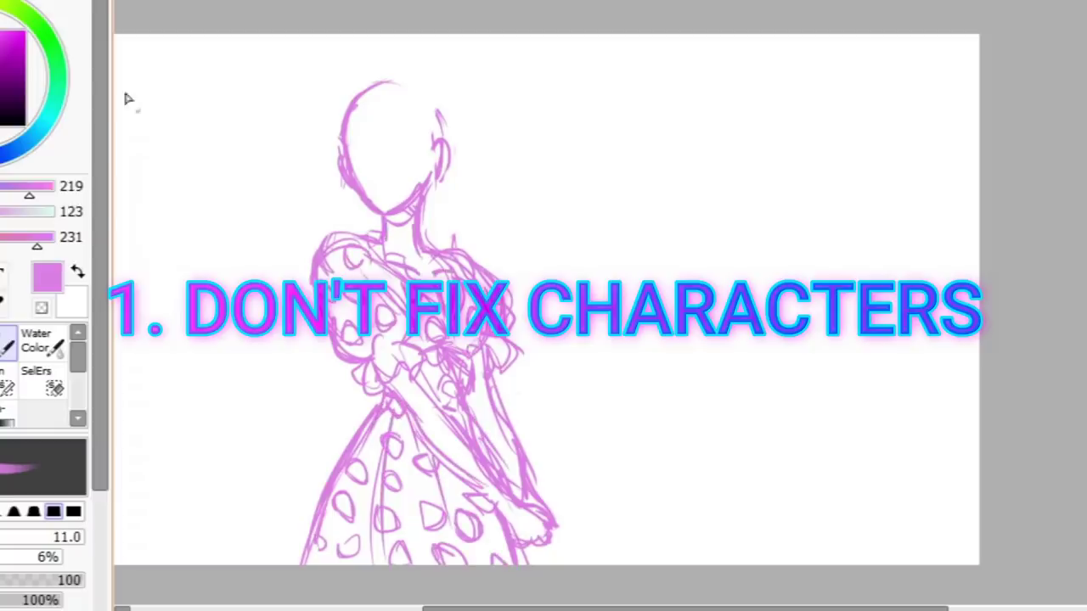
left_click_drag(644, 551, 593, 556)
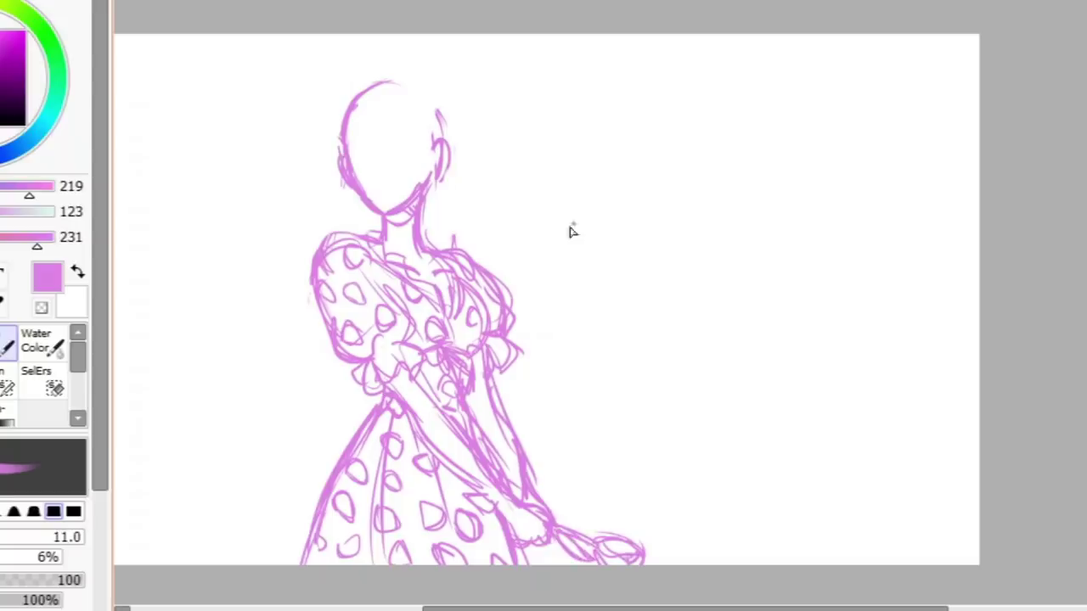
Step: Sketch the rounded top of the head, the headband and the long straight hair falling behind the shoulders
mouse_move(364, 182)
left_mouse_down()
mouse_move(370, 214)
mouse_move(347, 146)
mouse_move(307, 217)
mouse_move(371, 219)
left_mouse_up()
key("e")
key("n")
left_click_drag(399, 85, 463, 109)
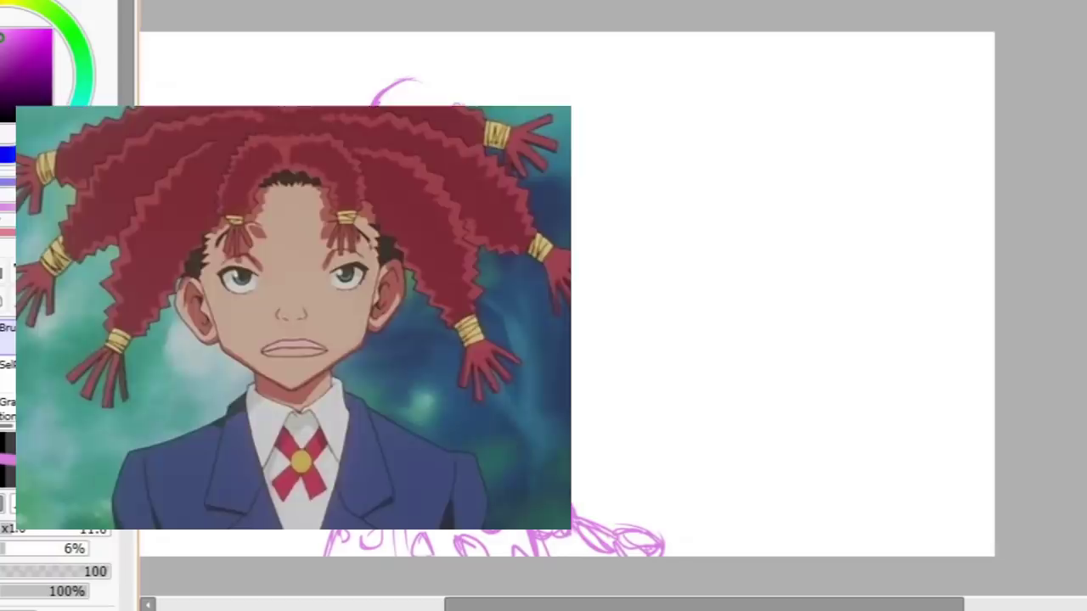
left_click_drag(380, 103, 472, 88)
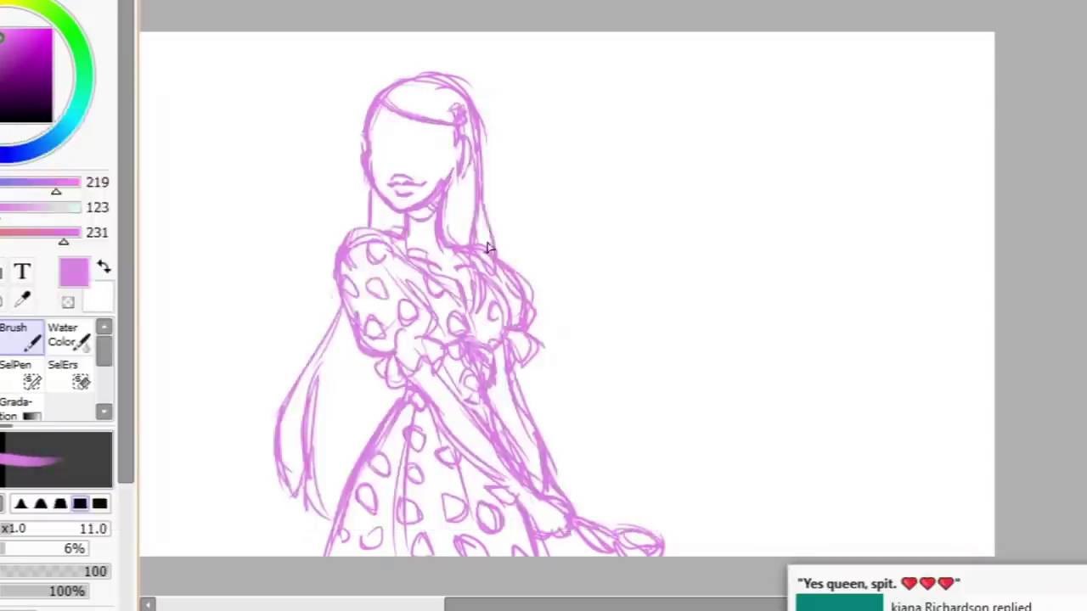
key("b")
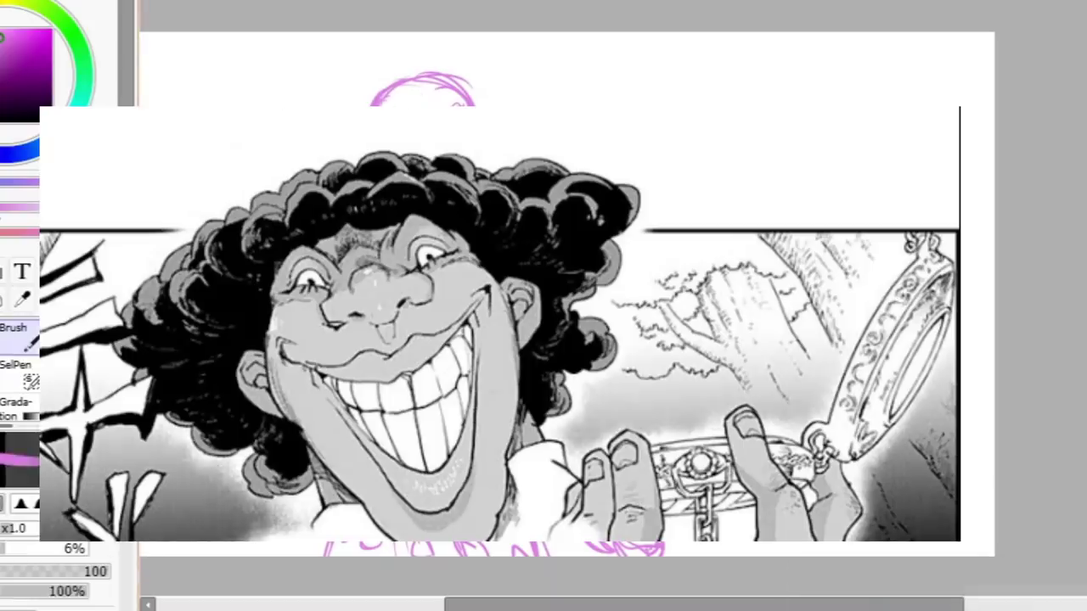
Step: Erase the fringe from the forehead and sketch a parted hairline and straight eyebrows in its place
scroll(569, 323, "up", 1)
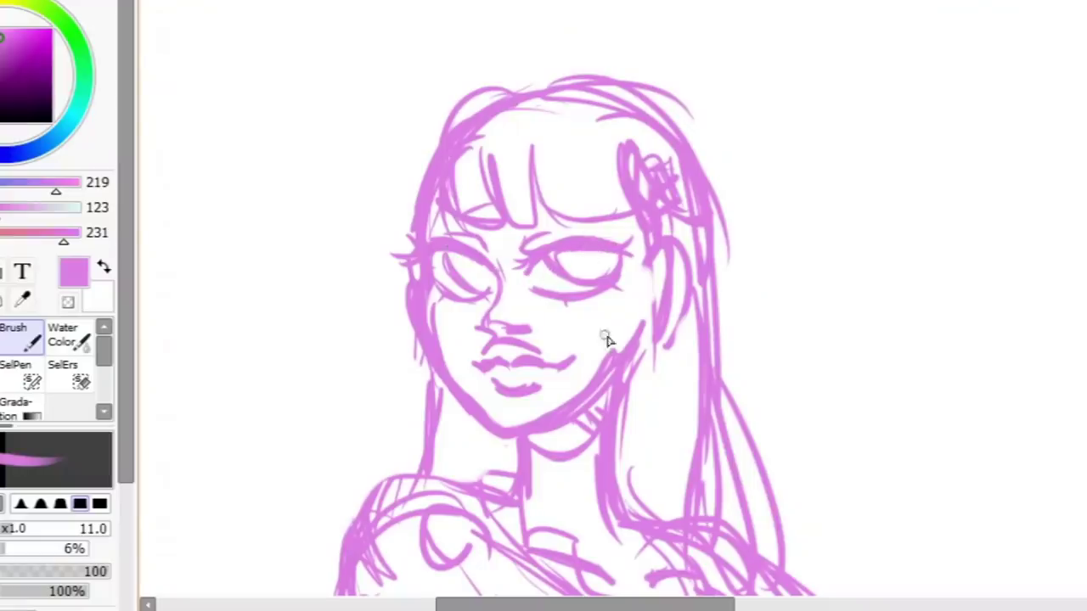
key("e")
left_click_drag(492, 162, 582, 199)
key("b")
mouse_move(513, 102)
left_mouse_down()
mouse_move(543, 127)
mouse_move(515, 113)
left_mouse_up()
left_click_drag(515, 216, 622, 206)
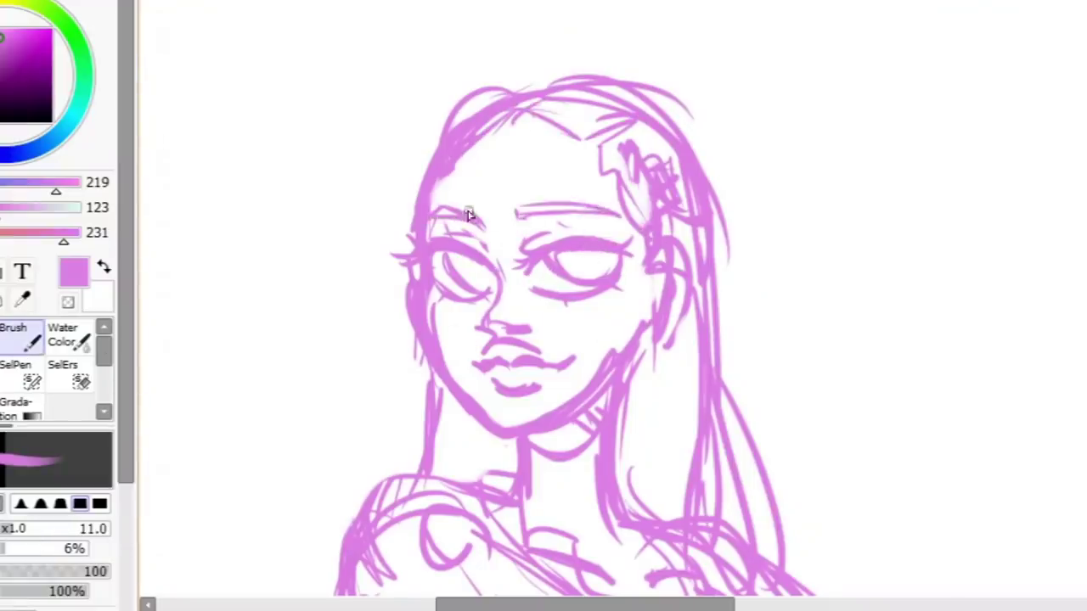
Step: Erase the rounded hair bump beside the forehead and sketch long hair strands down both sides of the face
key("e")
left_click_drag(476, 128, 364, 175)
key("b")
left_click_drag(425, 153, 399, 441)
left_click_drag(442, 94, 512, 93)
left_click_drag(722, 399, 789, 569)
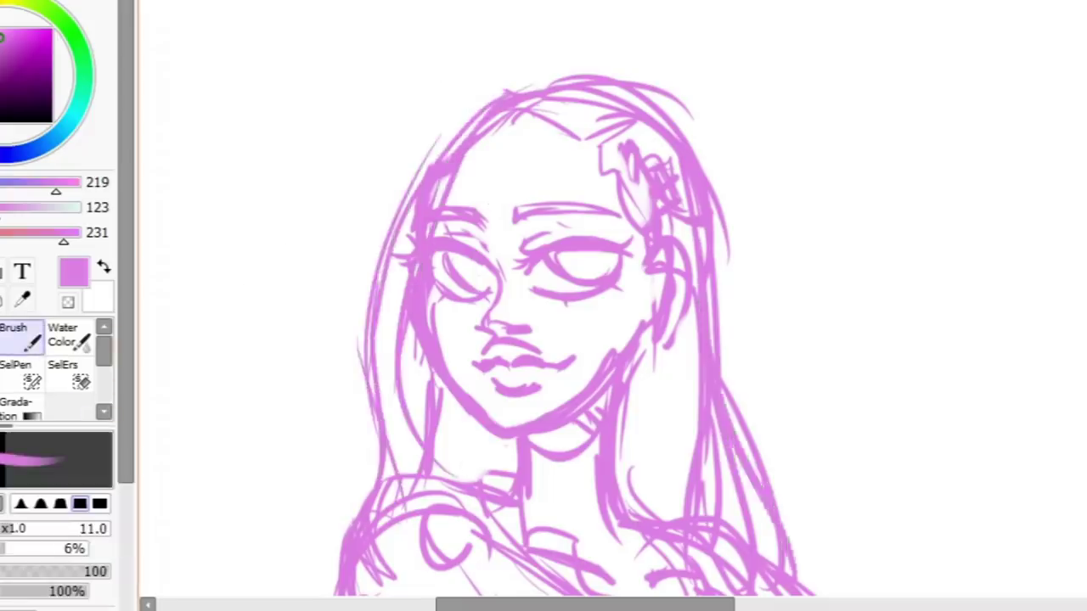
scroll(305, 440, "down", 3)
key("e")
left_click_drag(283, 267, 288, 280)
key("b")
scroll(255, 139, "up", 3)
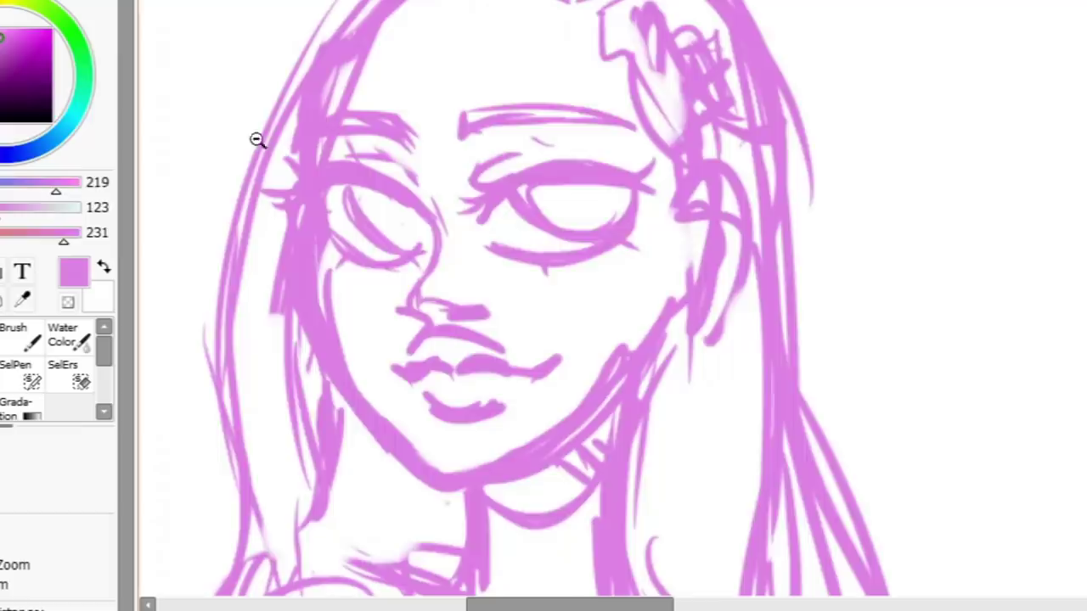
Step: Ink the left eye's iris, lower lid and lower lashes in black at size 6, undoing the upper lash strokes
left_click_drag(347, 187, 417, 238)
left_click_drag(327, 231, 418, 253)
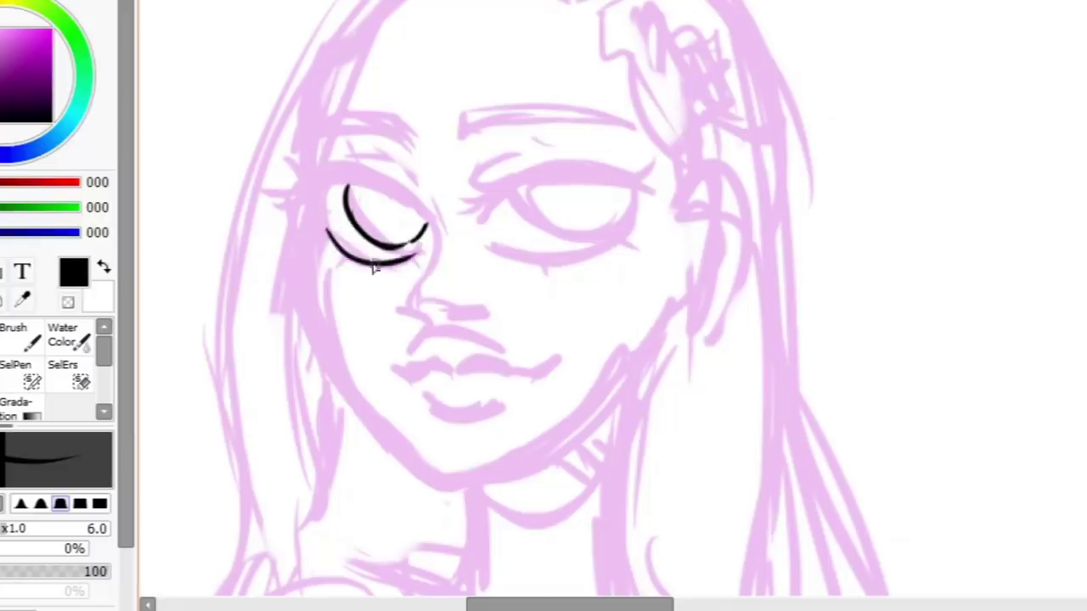
mouse_move(327, 197)
left_mouse_down()
mouse_move(383, 202)
mouse_move(436, 239)
mouse_move(325, 180)
mouse_move(355, 171)
mouse_move(276, 199)
left_mouse_up()
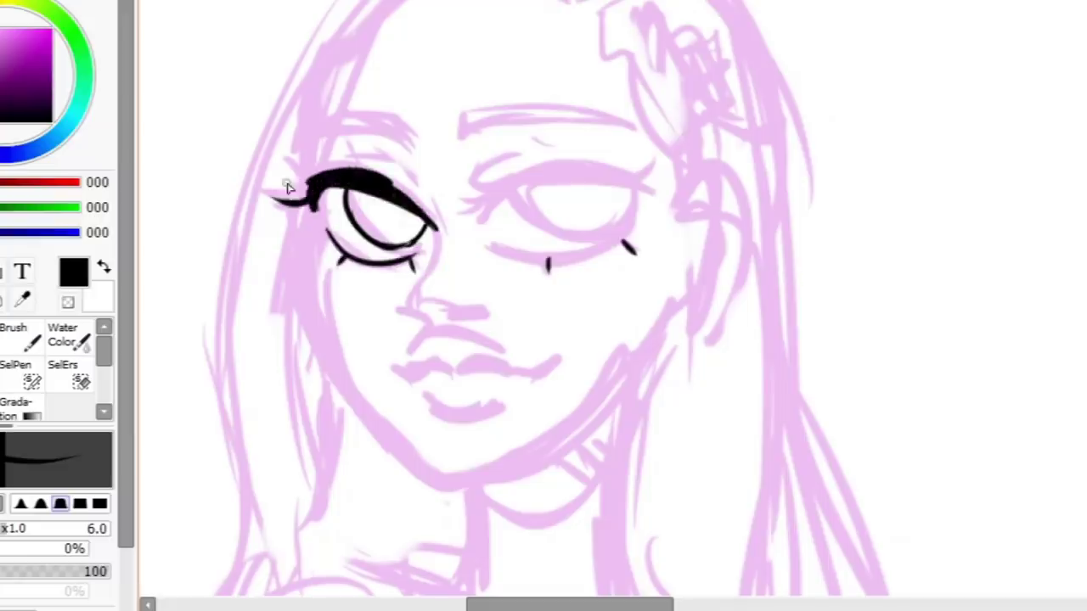
key("ctrl+z")
key("ctrl+z")
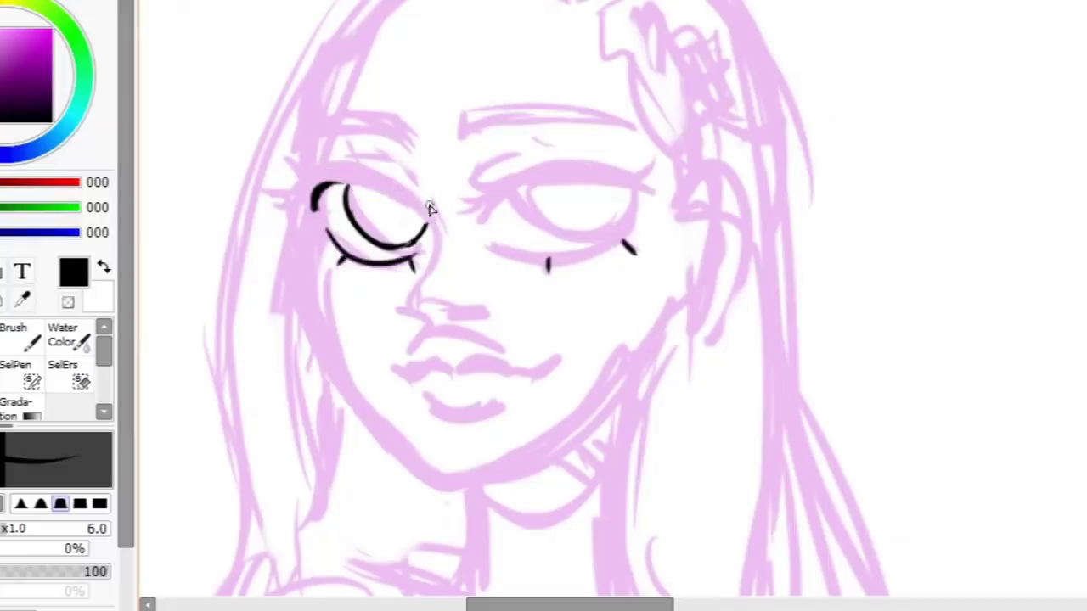
Step: Ink the right eye's lower lid, iris curve and outer corner in black
left_click_drag(491, 248, 608, 243)
left_click_drag(531, 260, 635, 207)
mouse_move(488, 197)
left_mouse_down()
mouse_move(472, 222)
mouse_move(624, 241)
left_mouse_up()
left_click_drag(630, 187, 620, 240)
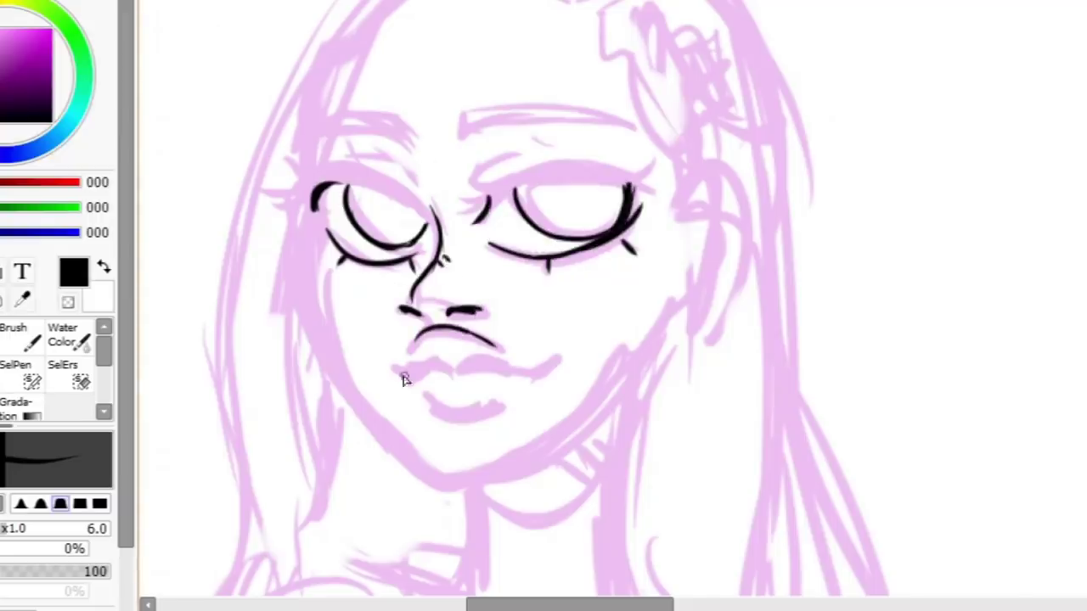
Step: Ink the lips, undo the oversized lip lines and redraw a smaller mouth over the sketch
left_click_drag(417, 399, 510, 399)
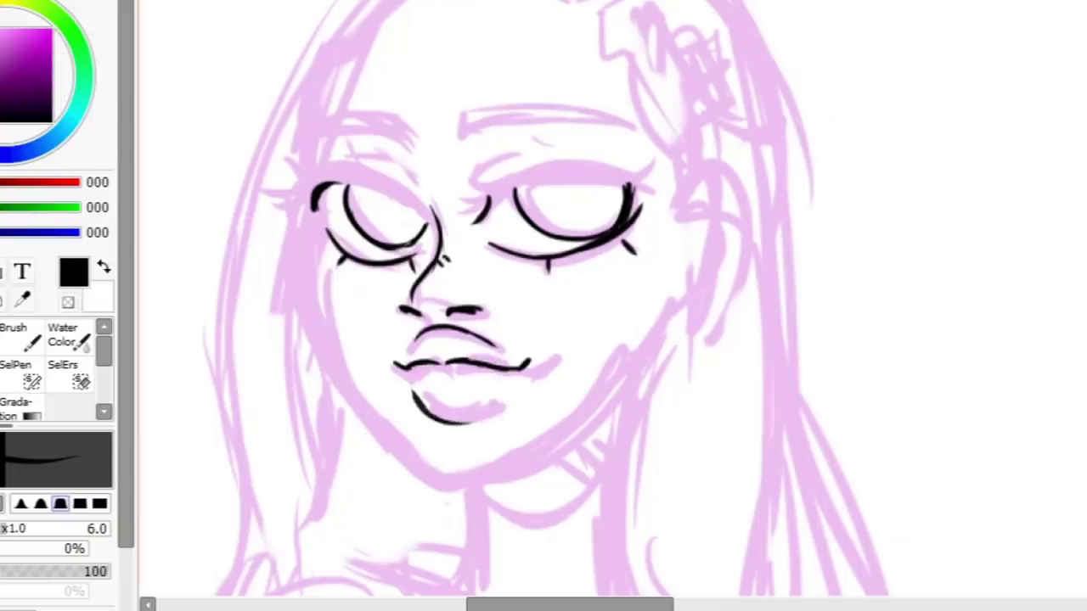
left_click(181, 2)
left_click(181, 2)
left_click(181, 2)
left_click(181, 2)
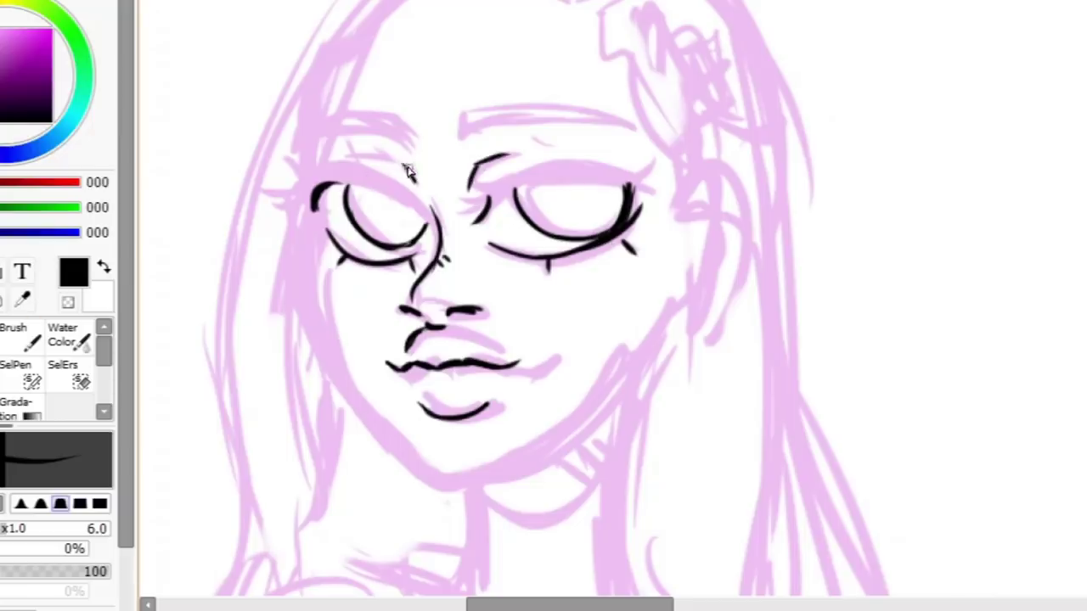
Step: Ink the left eye's lid crease and fill in solid black pupils in both eyes
left_click_drag(407, 170, 416, 179)
scroll(416, 178, "up", 2)
left_click_drag(384, 259, 387, 269)
left_click_drag(567, 248, 567, 270)
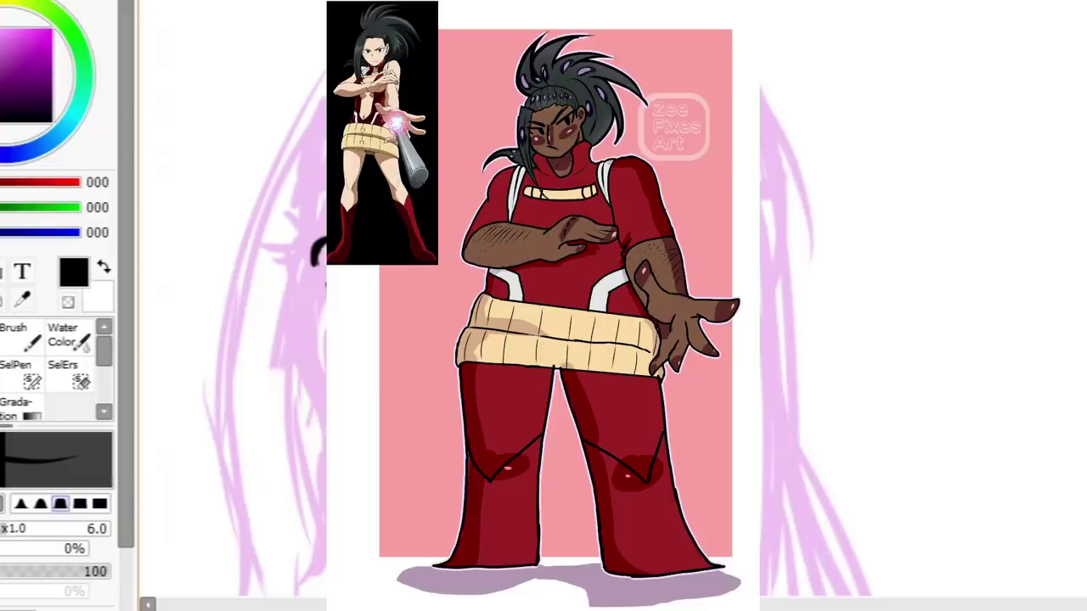
Step: Ink the face contour from the cheek down around the chin and up the jaw, cleaning up with the eraser
left_click_drag(316, 280, 326, 405)
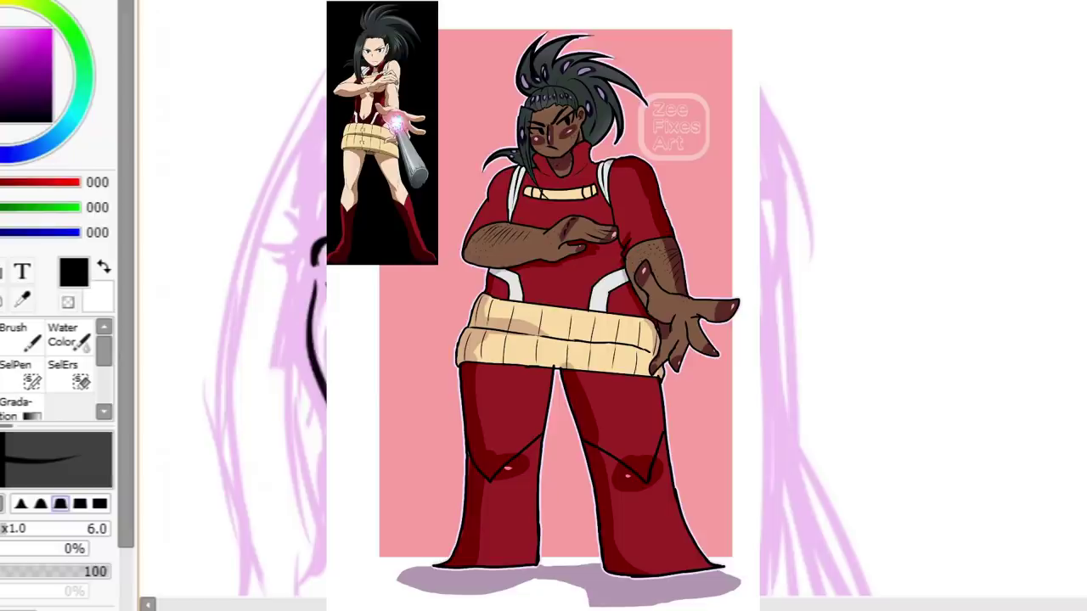
key("e")
key("e")
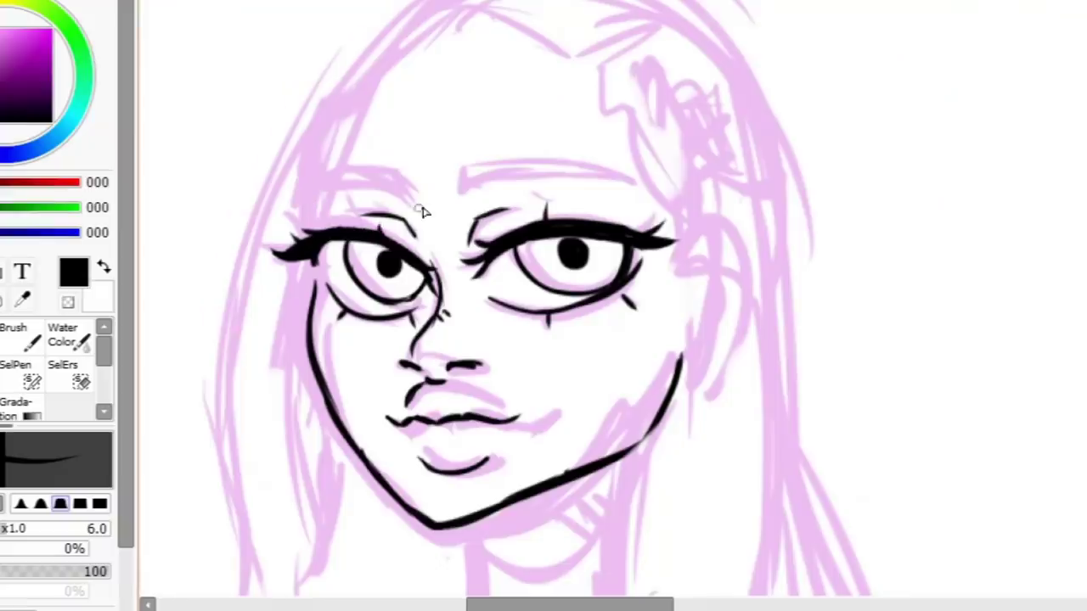
Step: Ink the angular hairline at the temple and the neck with a curved, hatched shadow under the jaw
scroll(425, 212, "down", 1)
left_click_drag(602, 65, 686, 206)
scroll(594, 254, "down", 3)
left_click_drag(643, 254, 620, 459)
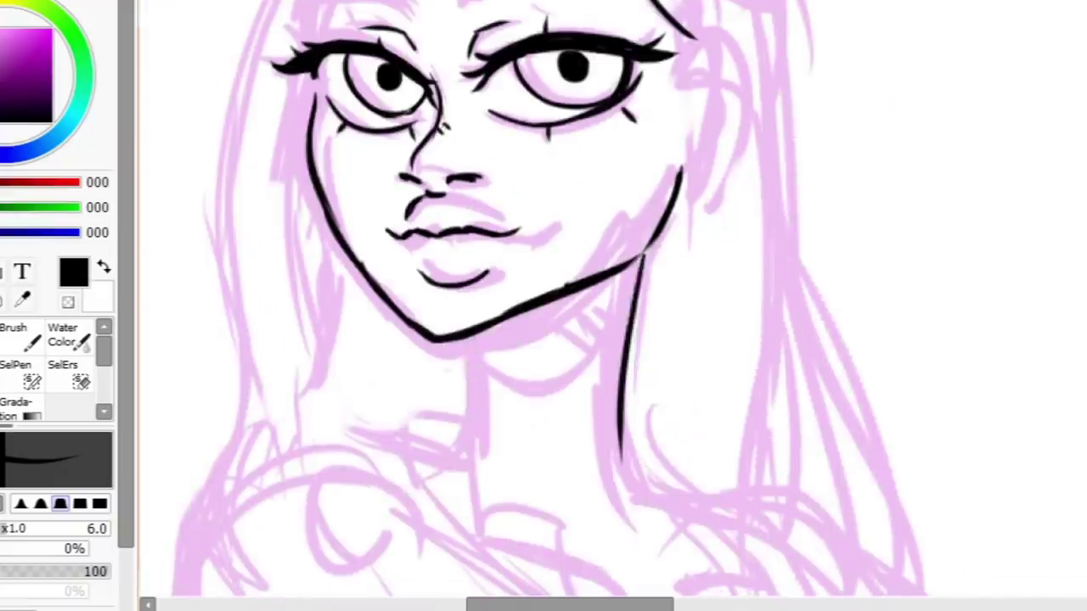
left_click_drag(658, 229, 620, 459)
left_click_drag(476, 335, 459, 429)
left_click_drag(599, 280, 620, 319)
left_click_drag(475, 339, 624, 310)
left_click_drag(628, 246, 653, 268)
Step: Ink the outlines of both eyebrows, undoing and redrawing the strokes that miss the sketch
scroll(592, 91, "up", 2)
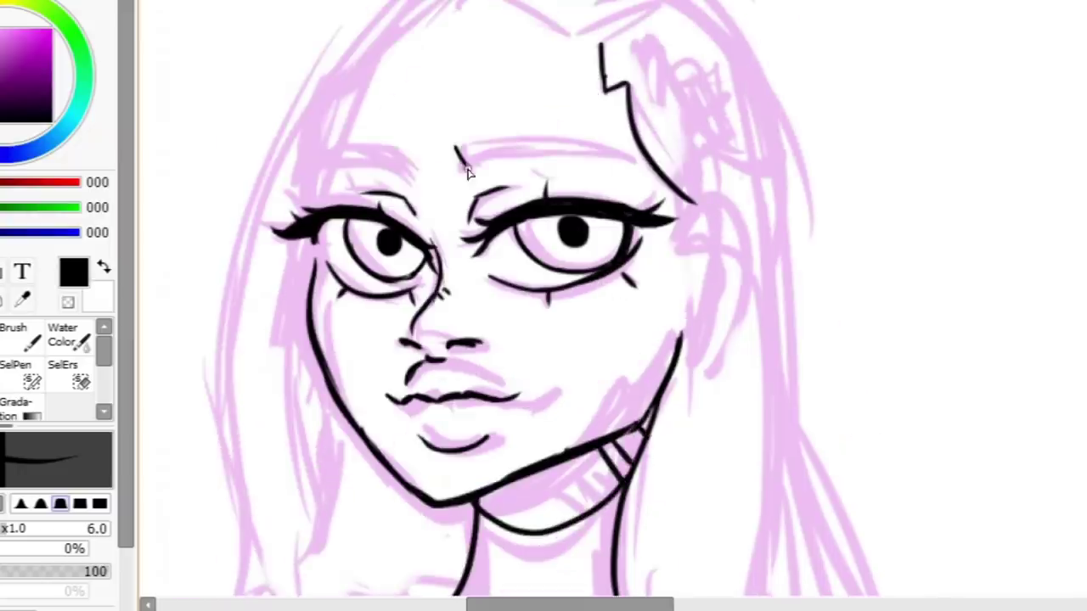
key("ctrl+z")
mouse_move(463, 146)
left_mouse_down()
mouse_move(628, 136)
mouse_move(624, 165)
mouse_move(309, 174)
left_mouse_up()
key("ctrl+z")
key("ctrl+z")
left_click_drag(406, 165, 323, 186)
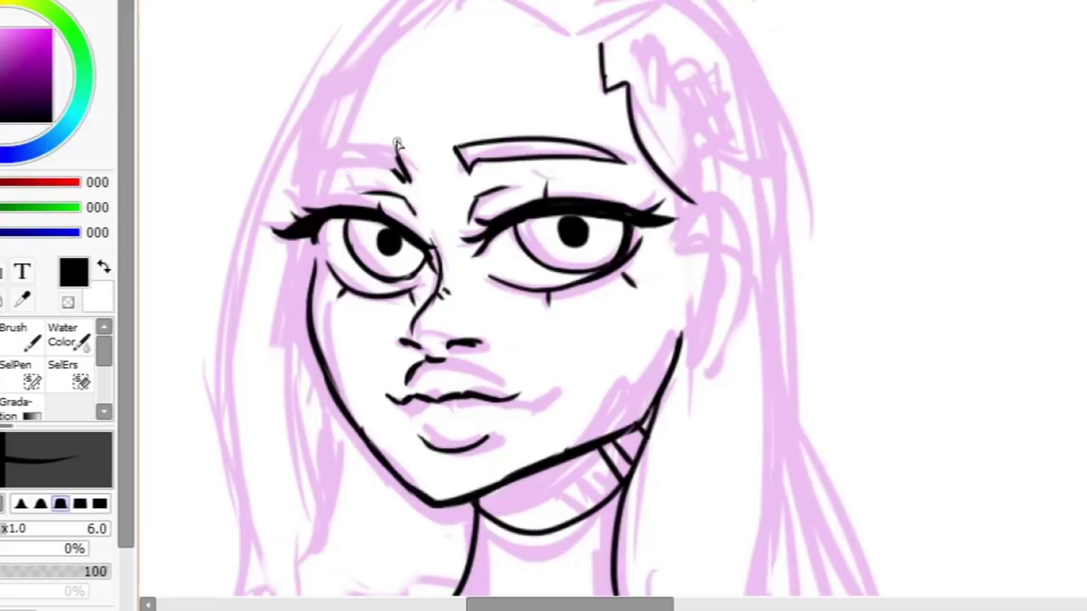
left_click_drag(399, 174, 316, 176)
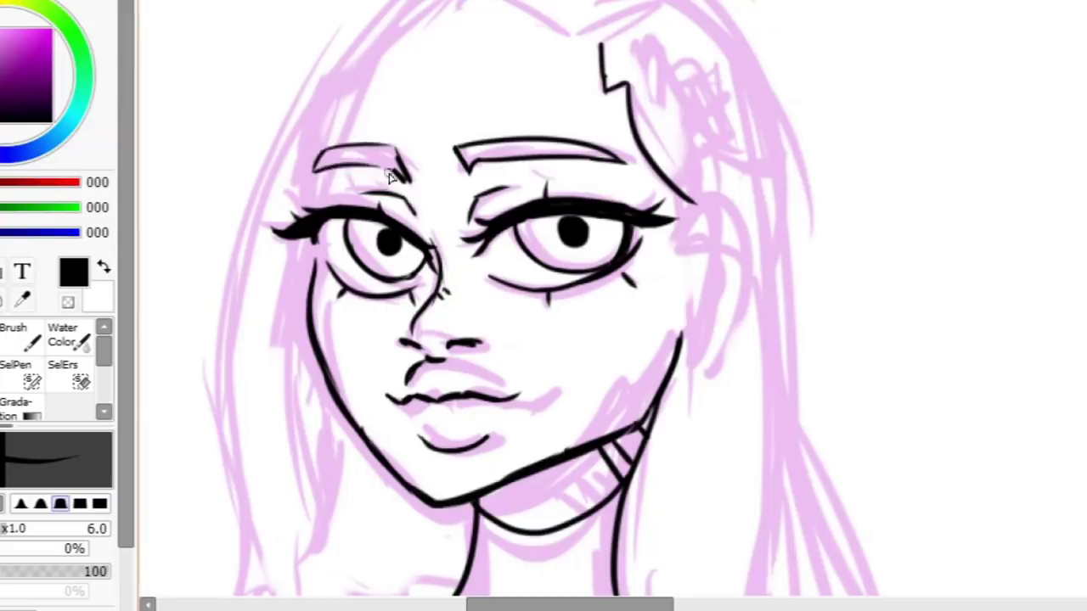
Step: Ink the head outline with the ear and hair parting, and the long hair contours down both sides
scroll(344, 165, "up", 4)
scroll(412, 185, "down", 5)
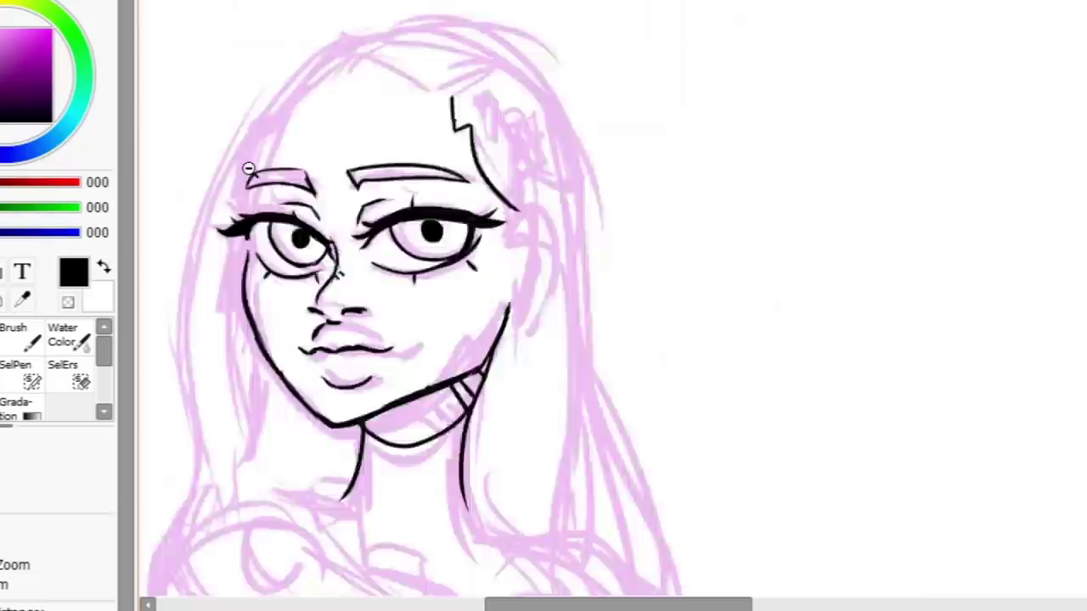
scroll(302, 144, "up", 1)
mouse_move(228, 250)
left_mouse_down()
mouse_move(226, 170)
mouse_move(331, 15)
left_mouse_up()
mouse_move(573, 220)
left_mouse_down()
mouse_move(529, 340)
mouse_move(531, 330)
left_mouse_up()
scroll(141, 256, "down", 1)
left_click_drag(488, 40, 438, 66)
left_click_drag(299, 35, 166, 476)
left_click_drag(565, 149, 650, 471)
Step: Ink the dress's V-shaped neckline and bodice contours over the sketch
scroll(684, 182, "up", 3)
mouse_move(276, 212)
left_mouse_down()
mouse_move(522, 140)
mouse_move(569, 356)
left_mouse_up()
key("n")
key("[")
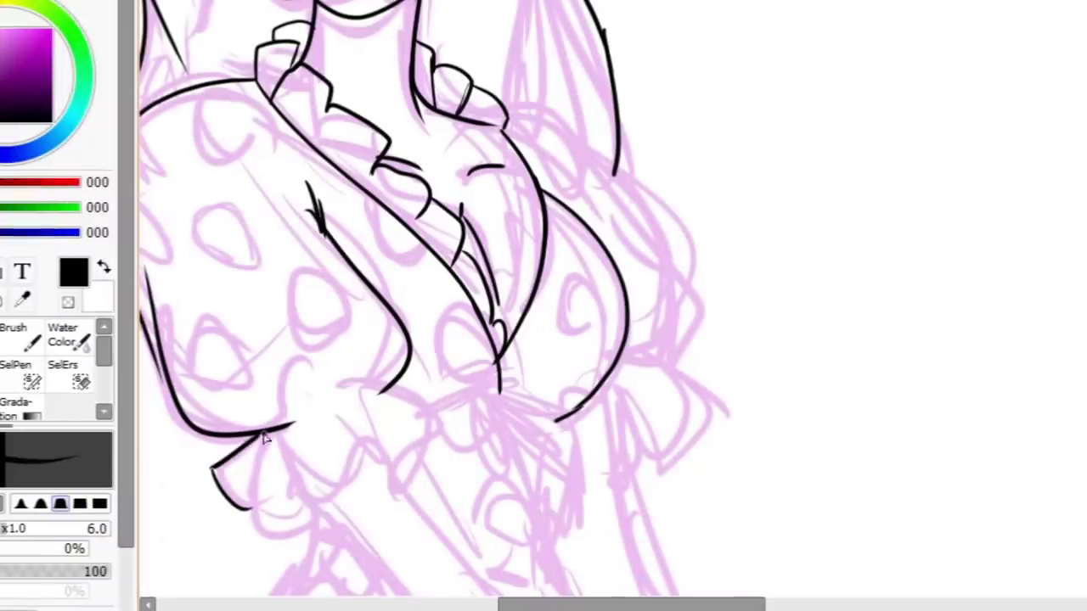
Step: Ink the ruffled cuff of the left puff sleeve with its inner fold lines
mouse_move(246, 437)
left_mouse_down()
mouse_move(324, 517)
mouse_move(388, 478)
left_mouse_up()
left_click_drag(383, 391, 446, 416)
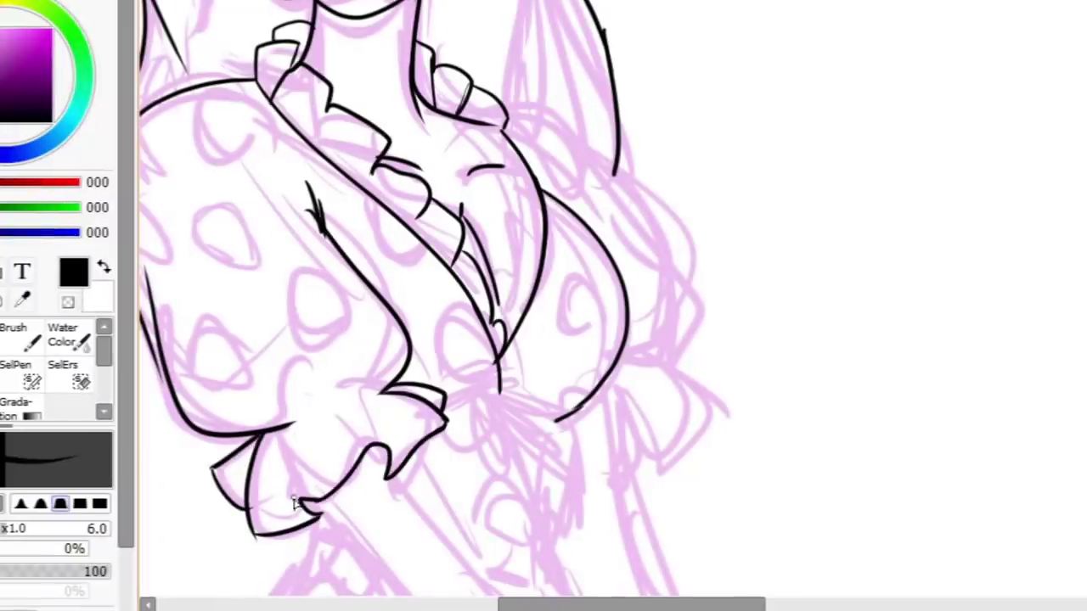
left_click_drag(293, 433, 297, 510)
left_click_drag(344, 416, 387, 442)
Step: Ink the ruffled cuff of the right puff sleeve with a fold line
left_click_drag(669, 367, 736, 400)
left_click_drag(728, 412, 633, 450)
left_click_drag(556, 420, 632, 446)
left_click_drag(658, 378, 681, 454)
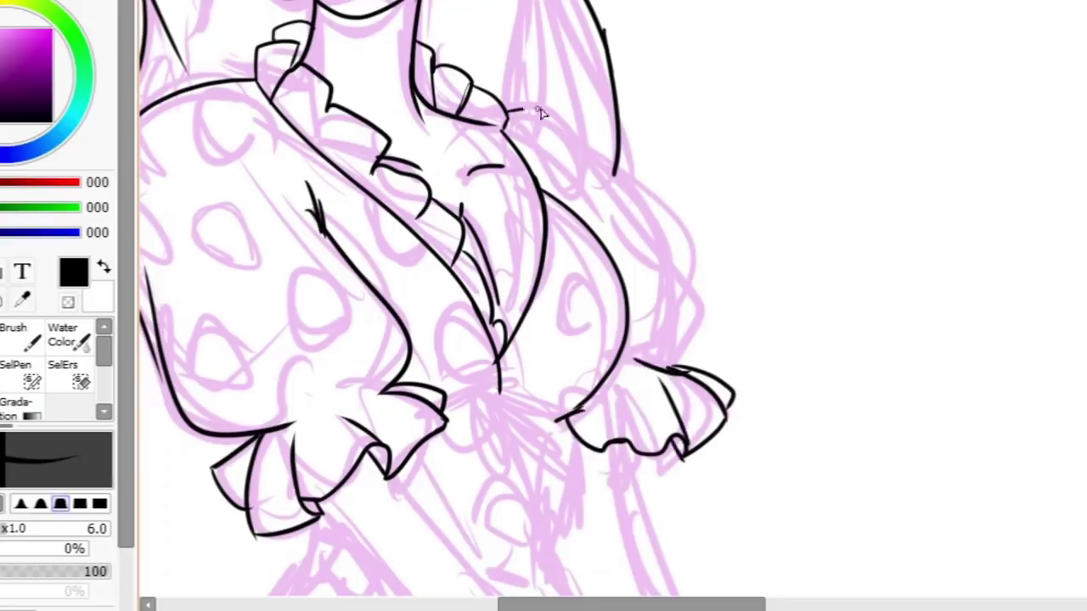
Step: Ink the outer contour of the right puff sleeve and the ruffle trim along the neckline's right side
left_click_drag(541, 113, 671, 365)
scroll(860, 282, "up", 2)
left_click_drag(525, 200, 564, 375)
left_click_drag(504, 443, 543, 423)
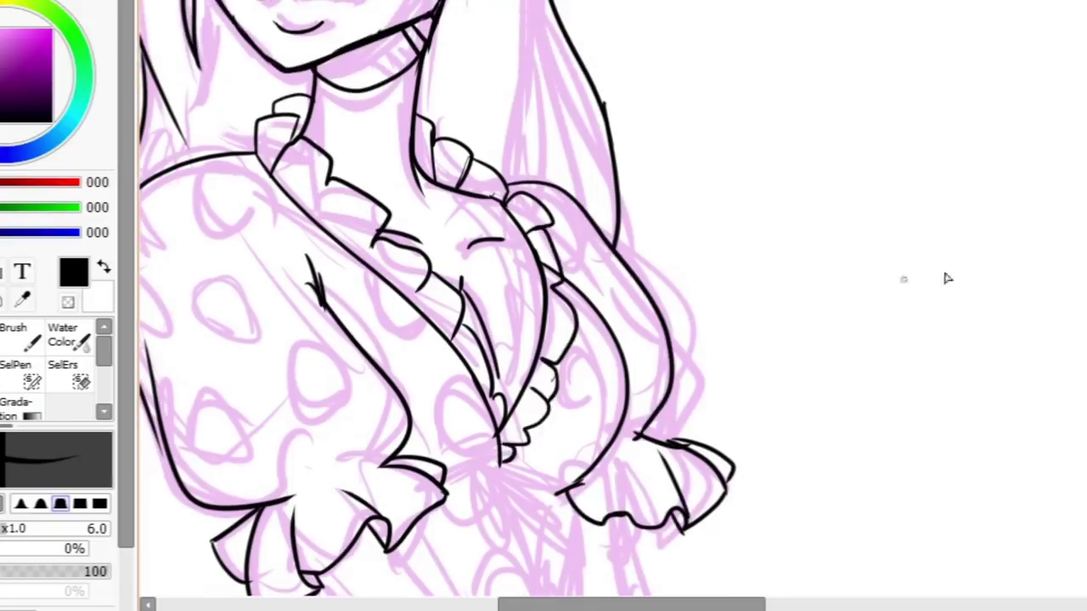
Step: Ink the small bow below the neckline and the right side of the bodice down to the waist
scroll(948, 279, "up", 9)
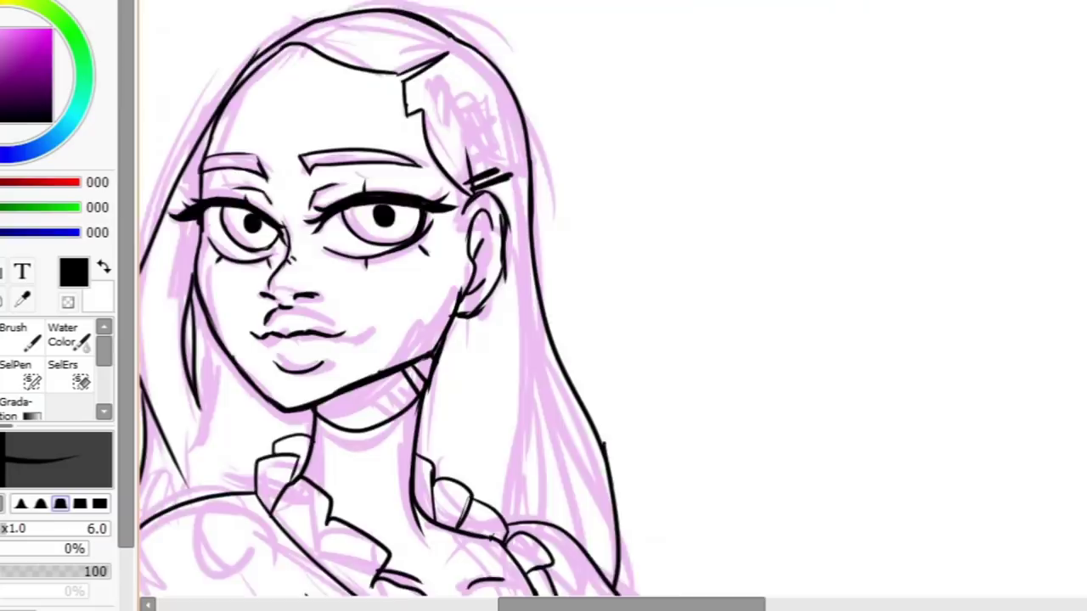
scroll(219, 210, "up", 1)
scroll(246, 219, "down", 12)
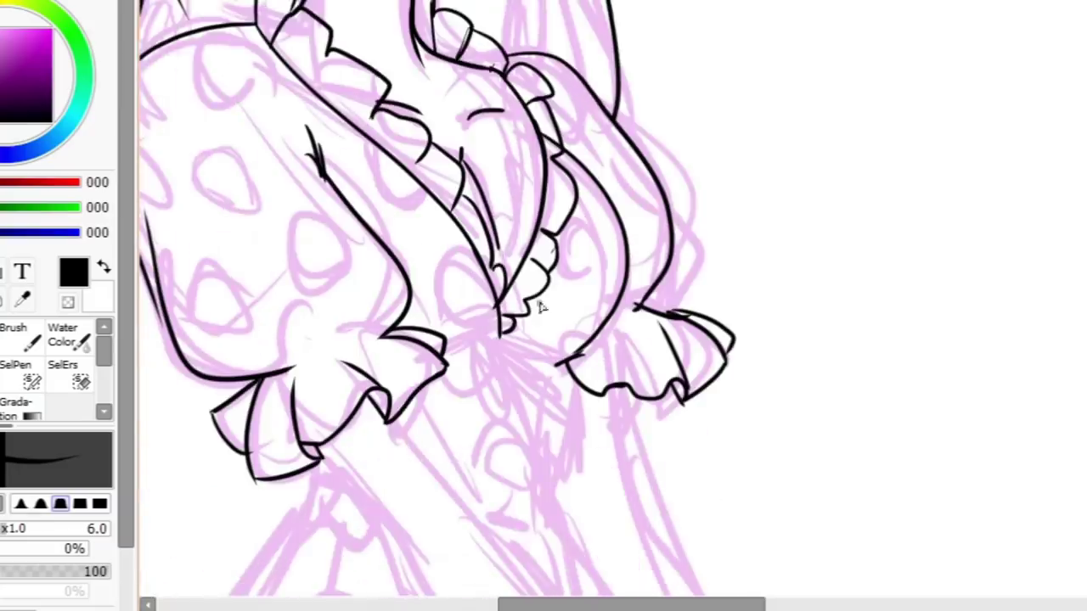
scroll(540, 308, "down", 3)
mouse_move(483, 252)
left_mouse_down()
mouse_move(501, 323)
mouse_move(523, 353)
left_mouse_up()
left_click_drag(560, 265, 551, 425)
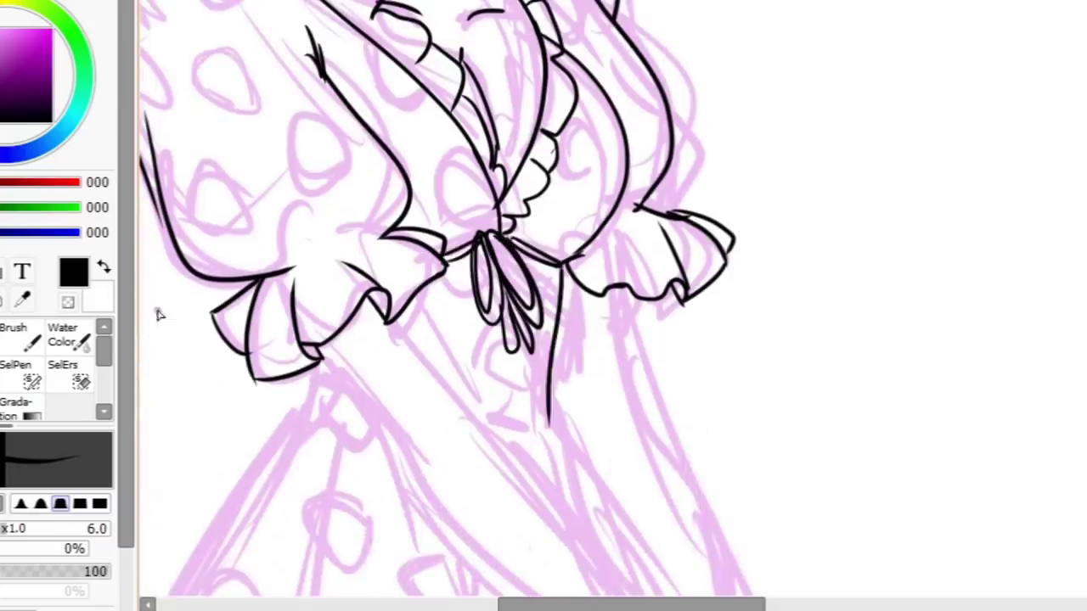
Step: Erase the inked hairline above the forehead and redraw it from the parting toward the temple
scroll(798, 236, "up", 15)
key("e")
key("n")
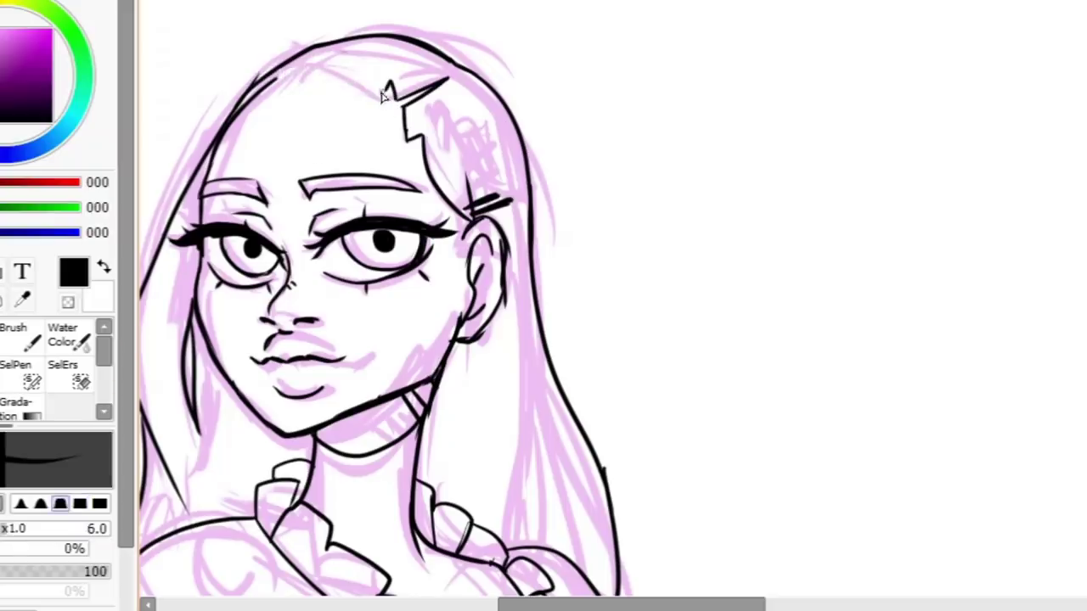
left_click_drag(289, 66, 365, 89)
left_click_drag(261, 83, 327, 83)
Step: Ink both side edges of the skirt and the long fold lines running down from the waist
scroll(563, 196, "down", 4)
scroll(382, 270, "up", 4)
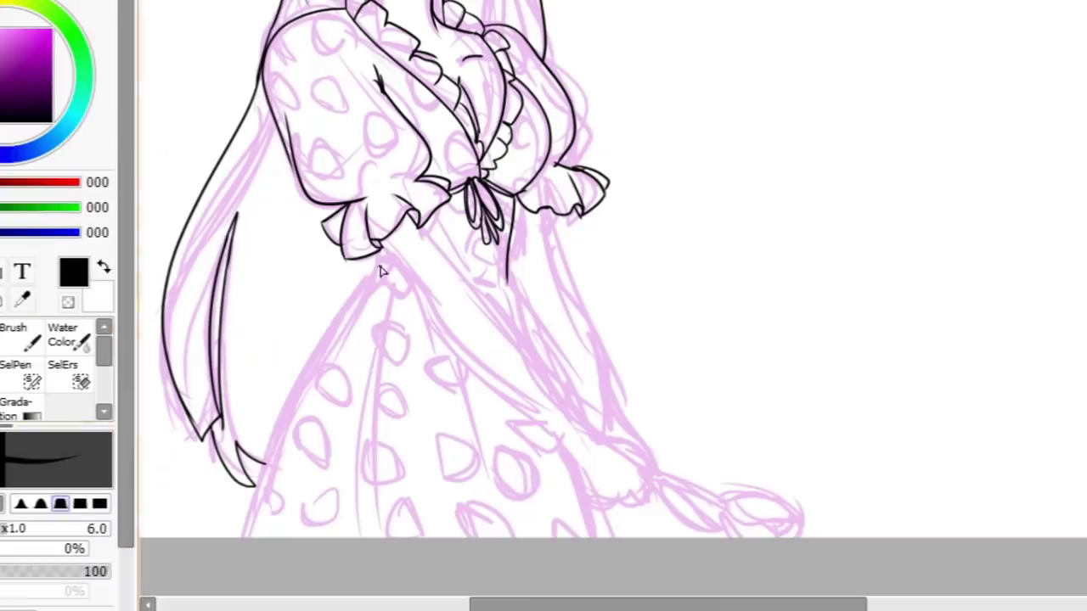
left_click_drag(373, 274, 246, 536)
left_click_drag(393, 293, 349, 536)
left_click_drag(500, 341, 459, 515)
left_click_drag(505, 284, 569, 423)
left_click_drag(609, 449, 567, 540)
Step: Ink the contours of both forearms from the sleeve cuffs toward the hands
scroll(498, 315, "up", 4)
scroll(498, 315, "down", 2)
scroll(418, 223, "down", 4)
left_click_drag(491, 148, 670, 406)
left_click_drag(651, 140, 734, 425)
Step: Clean up the wrist line and ink both hands gripping a long stem with a leaf and flower head
key("e")
scroll(718, 524, "down", 4)
scroll(683, 215, "up", 4)
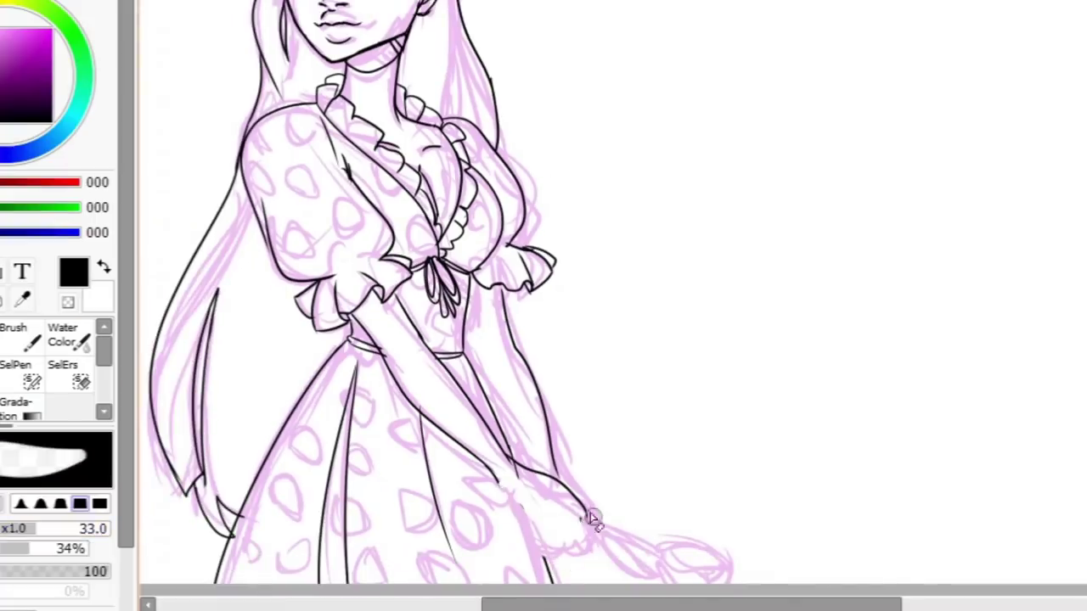
key("n")
key("ctrl+z")
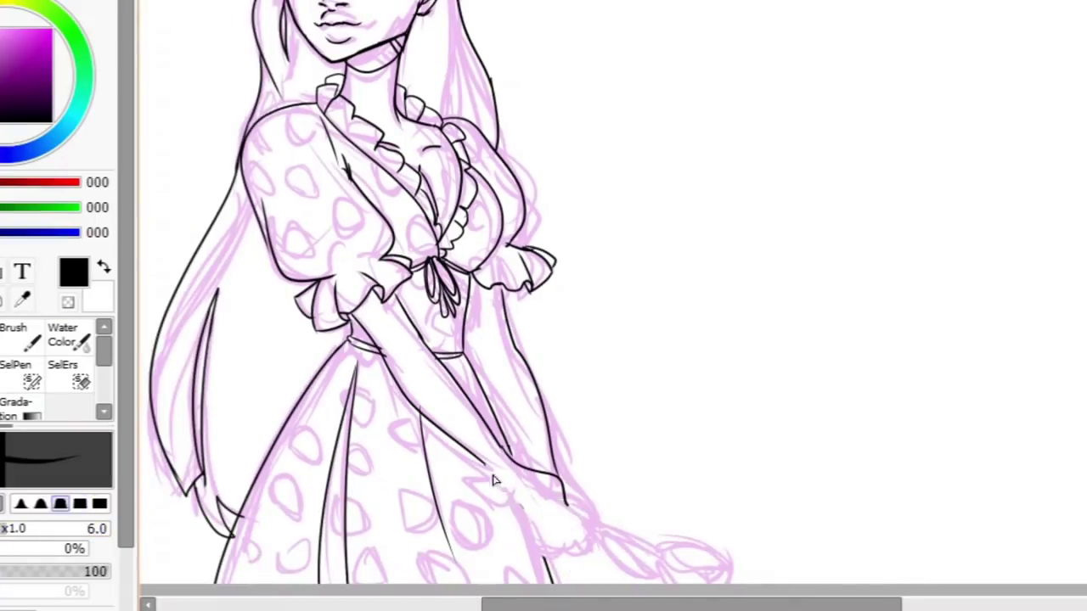
left_click_drag(565, 531, 641, 556)
left_click_drag(562, 497, 562, 271)
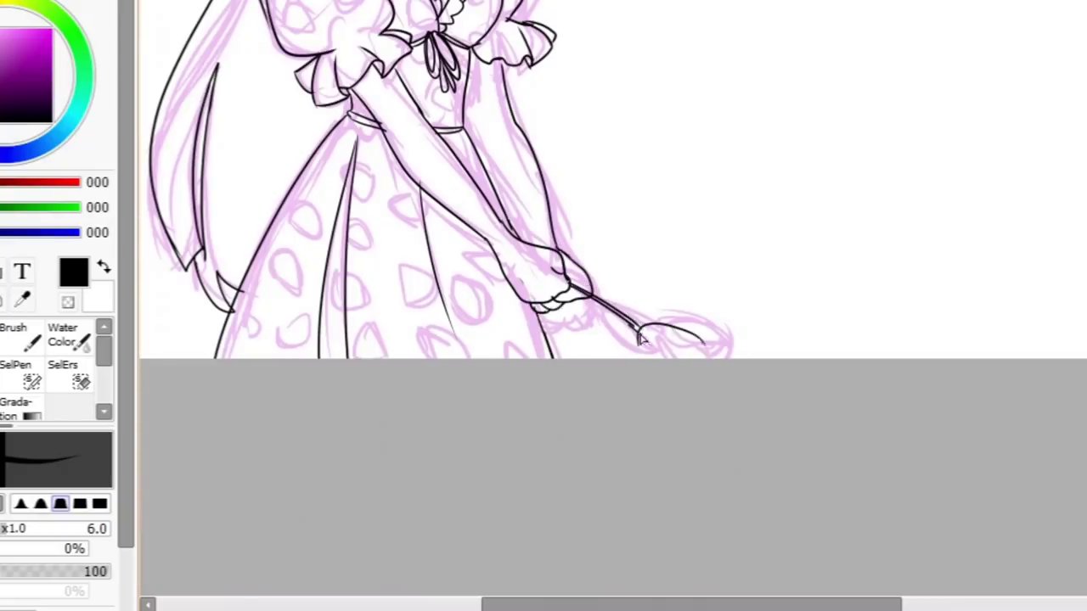
left_click_drag(813, 269, 812, 524)
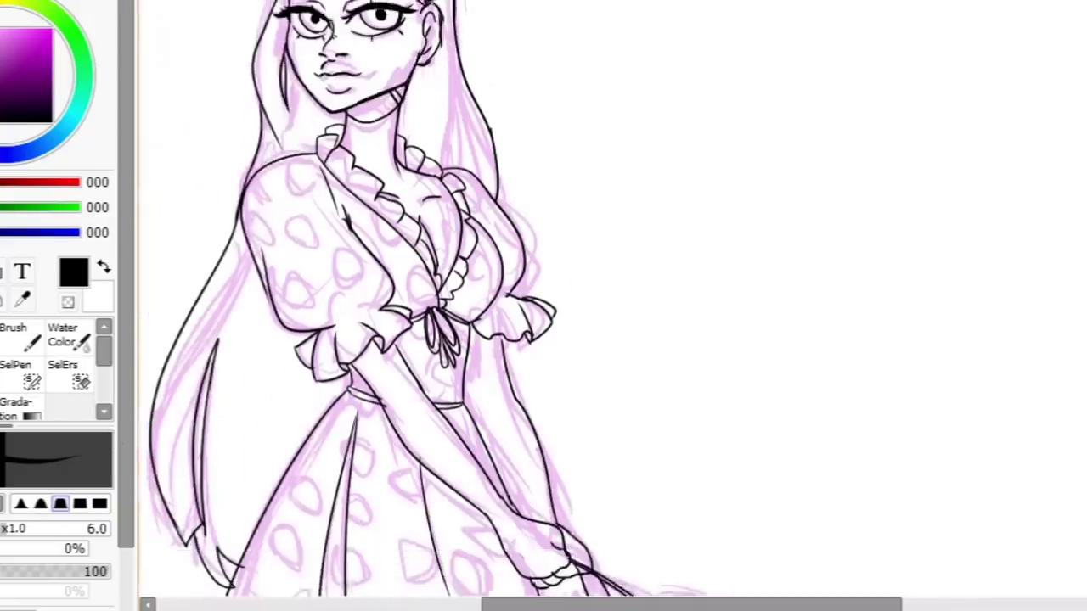
Step: Select the skirt, both puff sleeves and the bodice side next to the far sleeve as fill areas
left_click(382, 492)
left_click(280, 289)
left_click(484, 272)
left_click(510, 220)
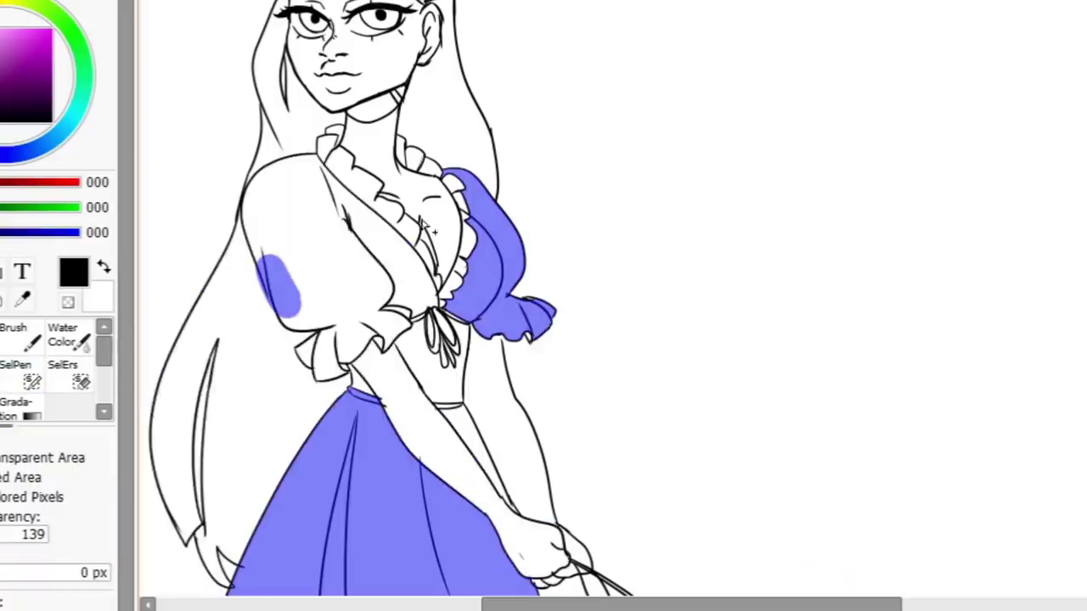
left_click(339, 255)
left_click(204, 339)
key("ctrl+z")
Step: Add the neckline and collar ruffles to the dress selection
left_click(374, 195)
left_click(443, 306)
left_click(444, 191)
left_click(409, 155)
left_click(329, 136)
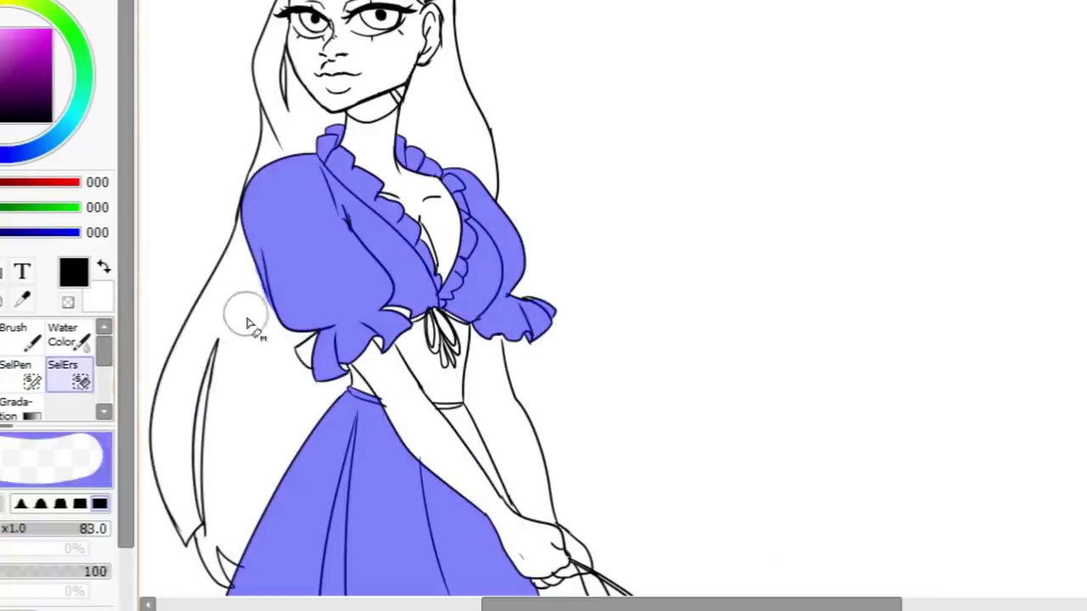
Step: Add the near cuff's missing ruffle fold and the lower bodice down to the waist to the selection
left_click(357, 376)
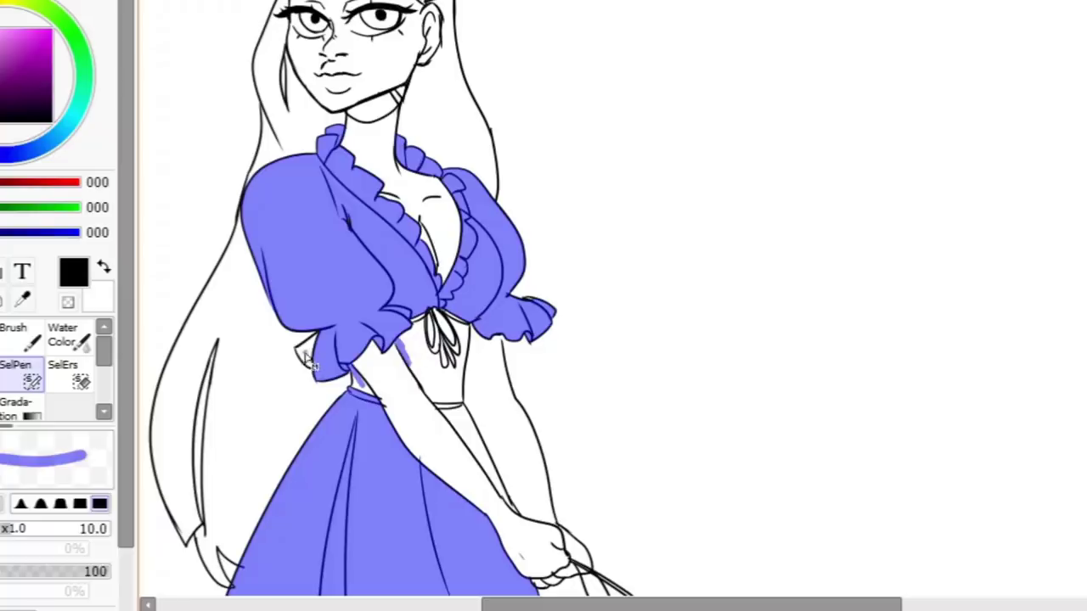
left_click(311, 360)
left_click(416, 365)
left_click_drag(416, 365, 416, 497)
scroll(354, 306, "down", 1)
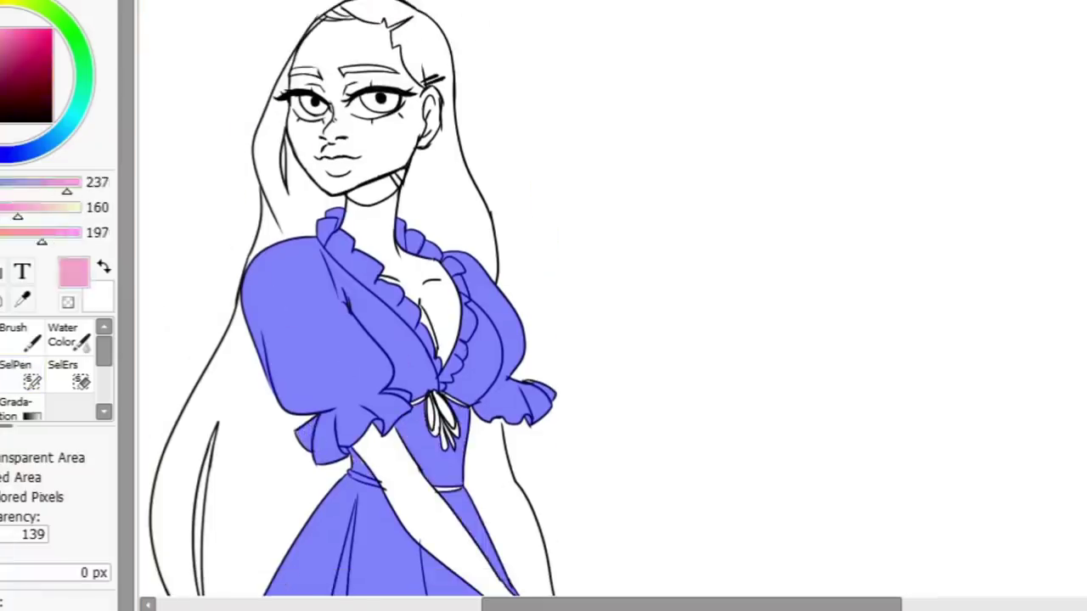
Step: Fill the selected dress with pale pink and paint darker pink shading (240, 181, 209) on bodice, sleeves, cuffs and skirt folds
left_click(340, 357)
key("b")
left_click_drag(463, 352, 510, 369)
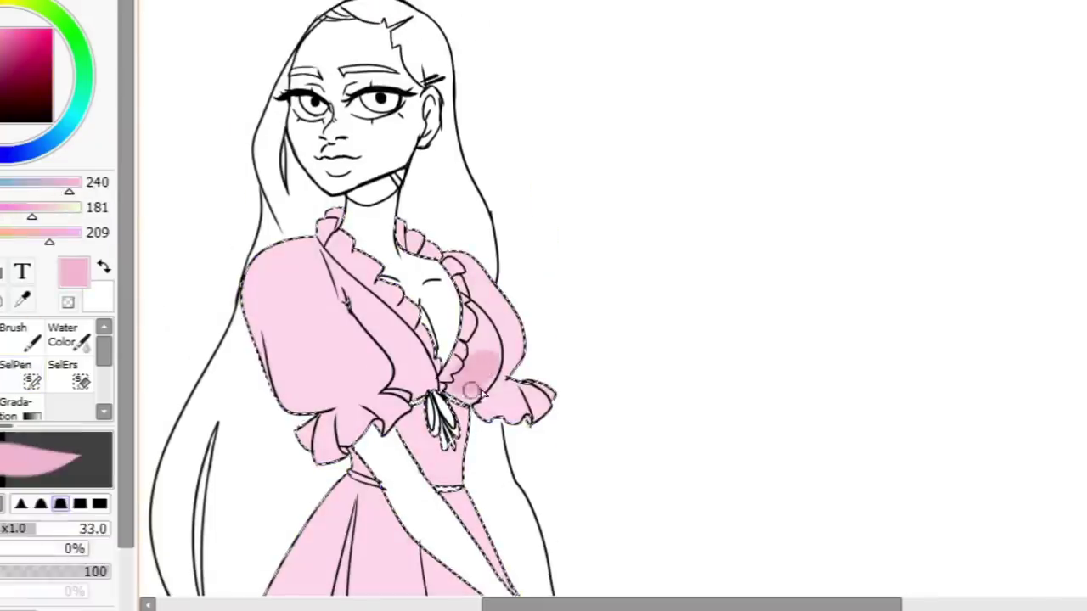
left_click_drag(399, 357, 433, 383)
left_click_drag(255, 374, 351, 392)
left_click_drag(501, 406, 536, 432)
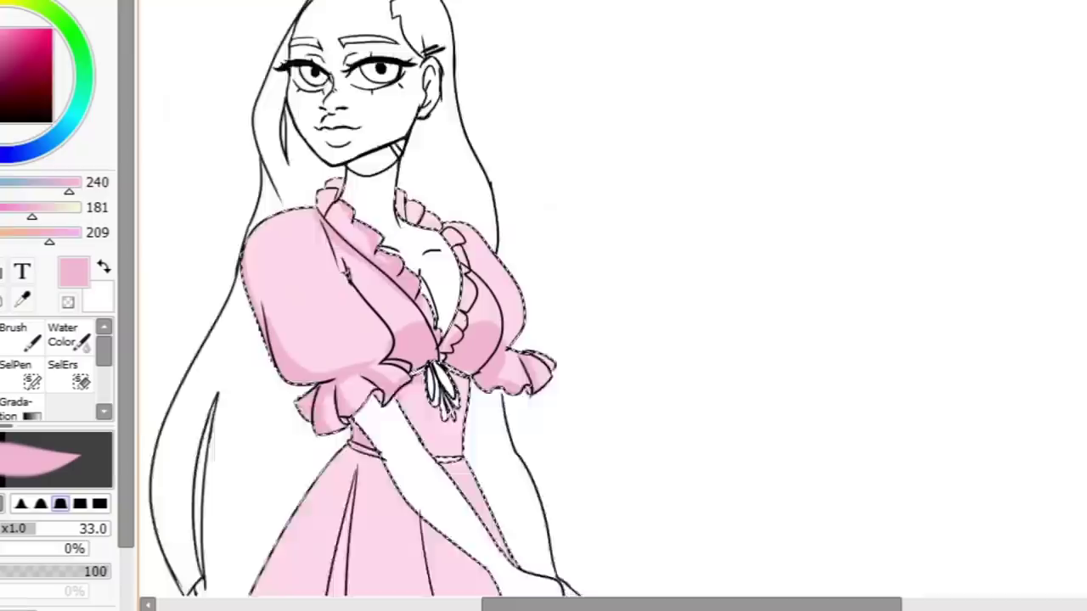
scroll(422, 221, "down", 7)
scroll(422, 221, "up", 5)
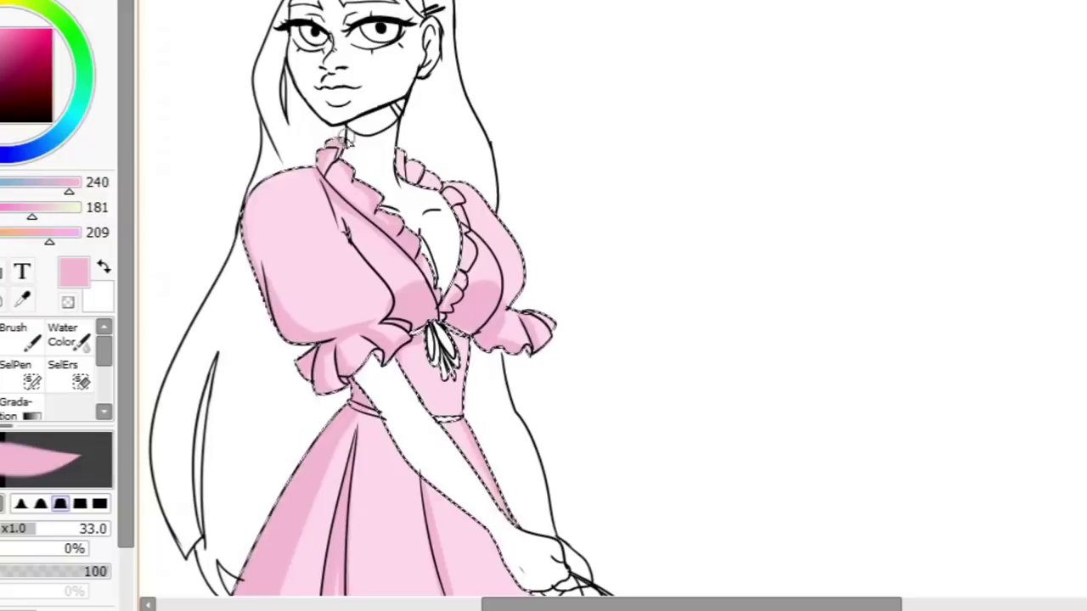
Step: Choose red (213, 0, 0) and paint the first translucent spots on the near sleeve and lower bodice
left_click(53, 61)
left_click_drag(53, 61, 53, 44)
left_click(308, 252)
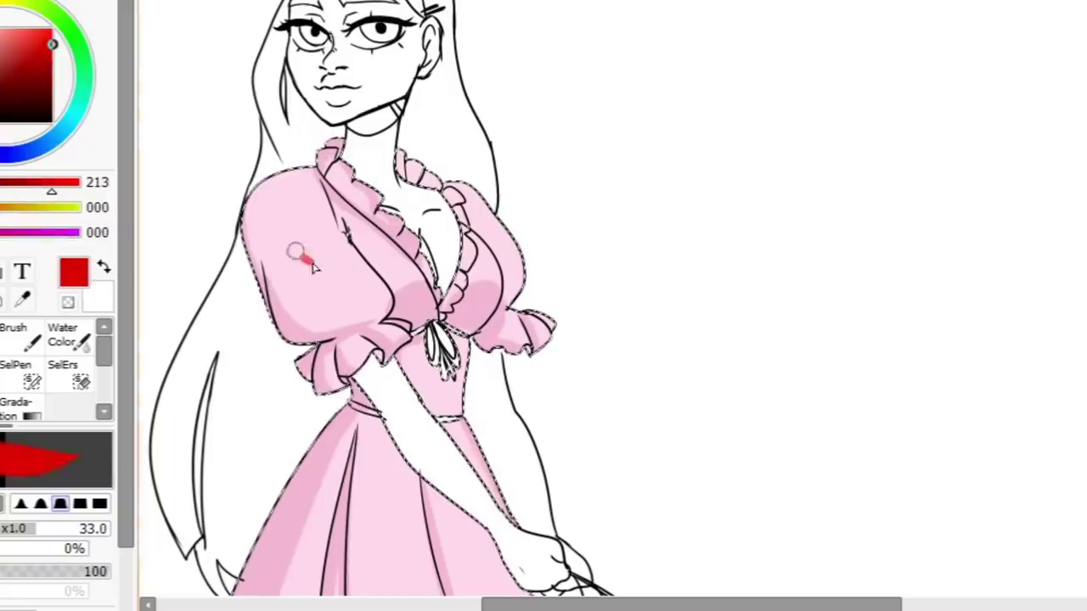
left_click(271, 201)
left_click(436, 386)
Step: Paint evenly scattered red spots over the whole skirt, from the waist to the bottom edge
left_click(371, 489)
scroll(374, 501, "down", 3)
left_click(308, 369)
left_click(280, 435)
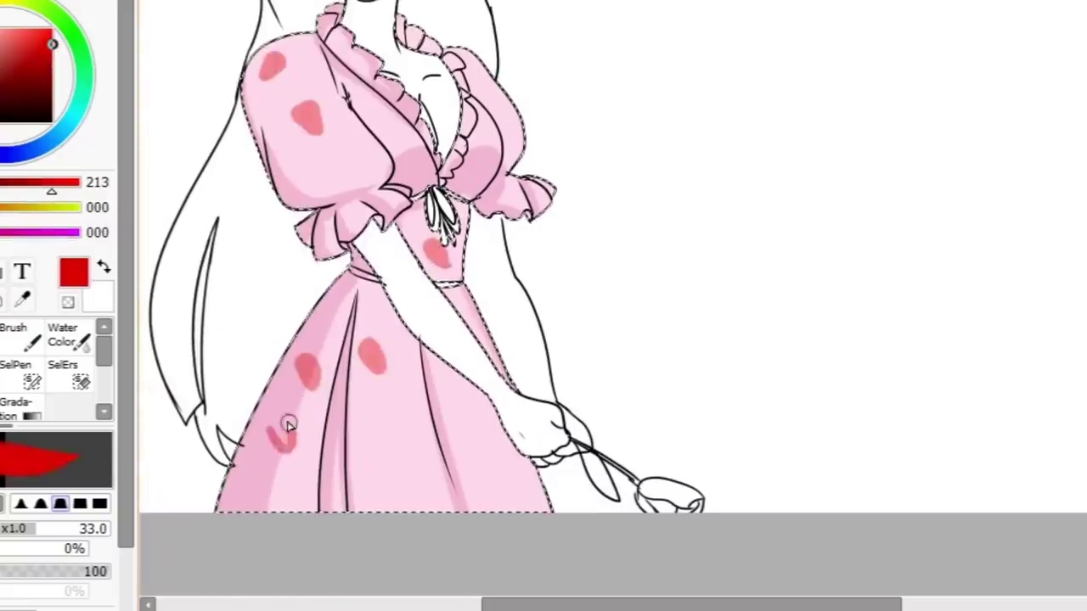
left_click(397, 429)
left_click(469, 401)
left_click(466, 482)
left_click(369, 480)
left_click(302, 486)
left_click(337, 416)
left_click(227, 492)
left_click(497, 442)
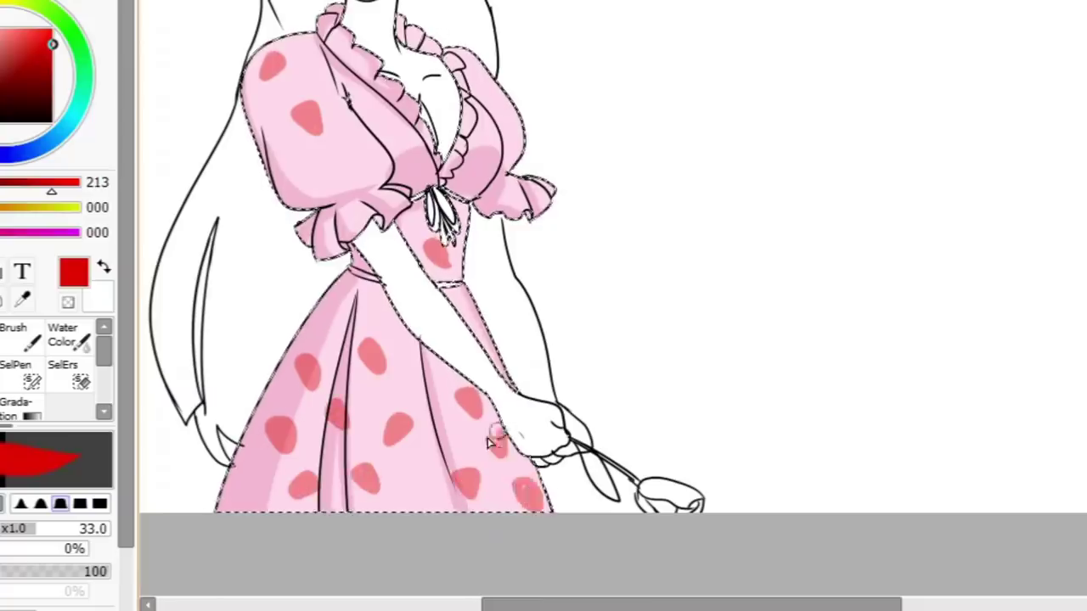
left_click(528, 493)
left_click(331, 297)
left_click(383, 307)
left_click(414, 343)
Step: Paint more red spots on both puff sleeves, the upper bodice, the far cuff and the collar ruffle
left_click(282, 148)
left_click(316, 180)
left_click(389, 127)
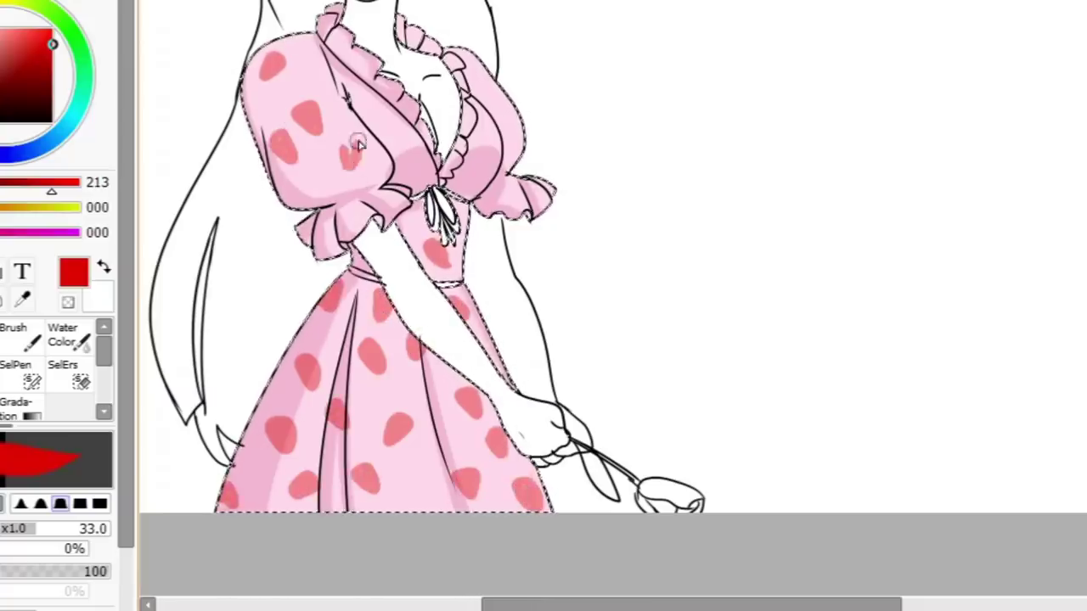
left_click(350, 151)
left_click(488, 88)
left_click(482, 161)
left_click(312, 64)
left_click(514, 134)
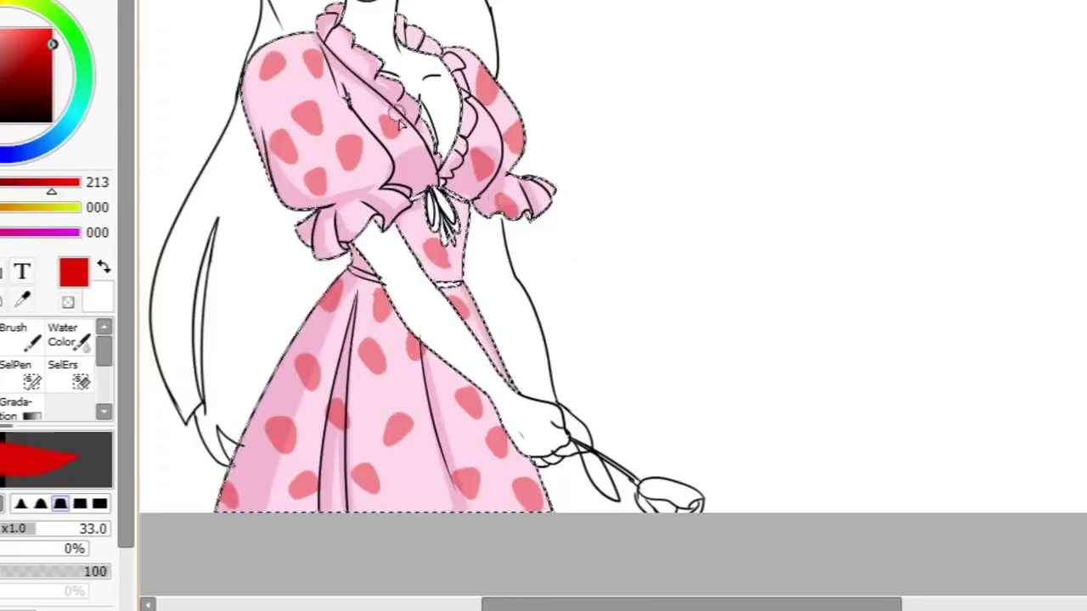
left_click(344, 40)
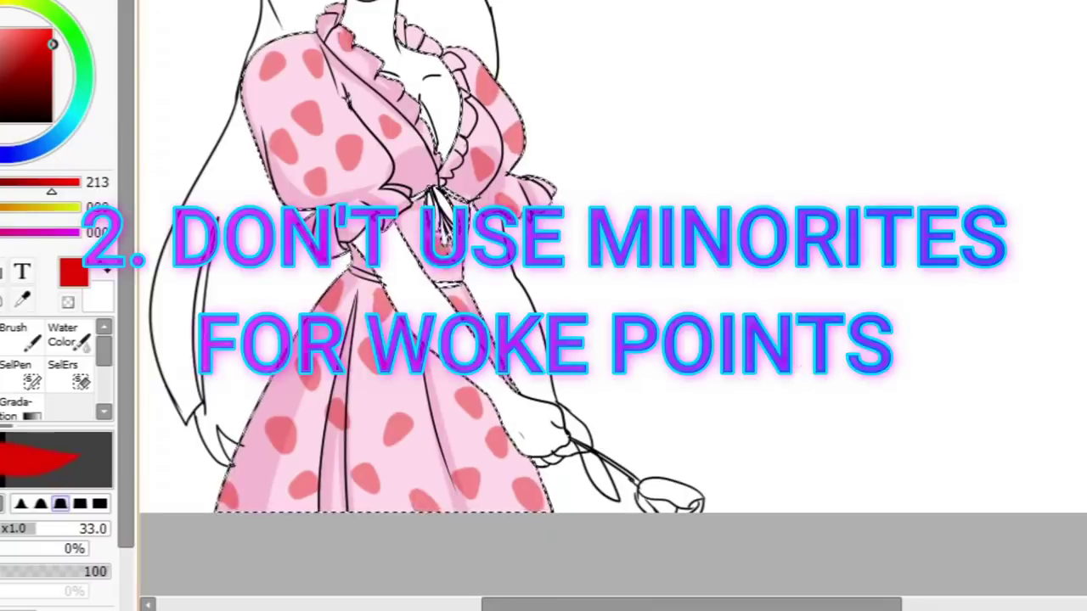
Step: Adjust the dress colours to a brighter, more saturated pink
scroll(595, 306, "up", 2)
scroll(595, 305, "down", 1)
left_click_drag(149, 397, 204, 408)
key("Return")
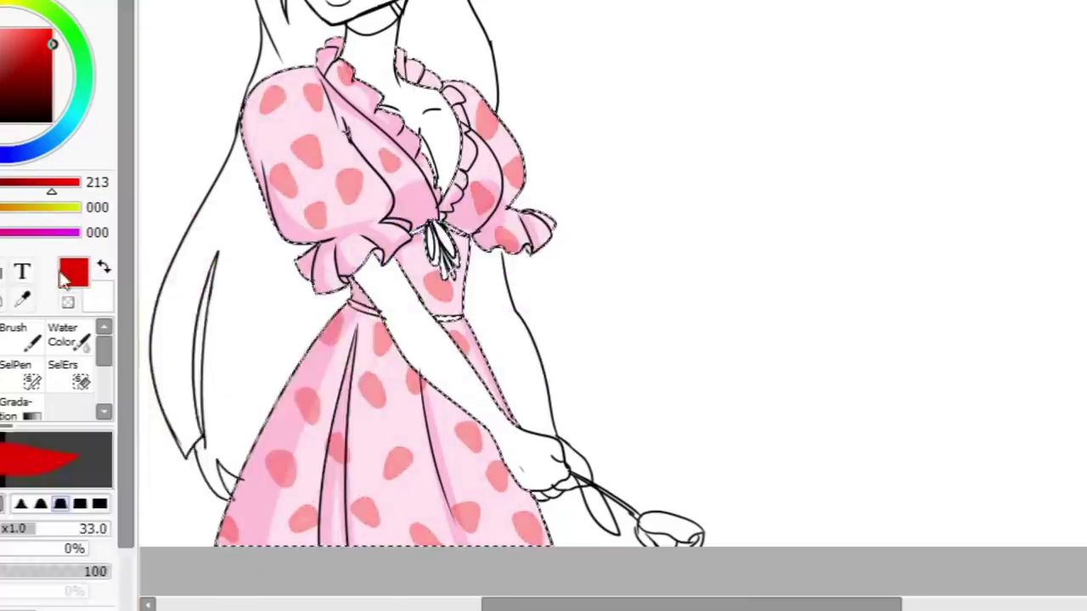
Step: Select the unfilled waistband, the ribbon bow with its ties, and the far neckline ruffle
left_click(16, 373)
left_click_drag(276, 412, 299, 429)
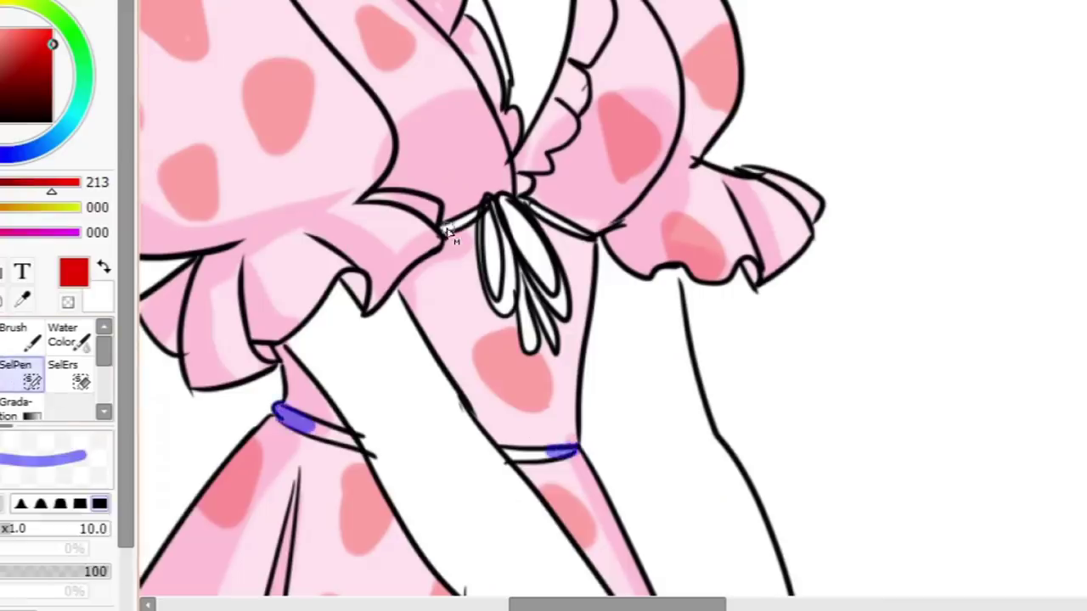
key("w")
left_click(526, 289)
left_click(561, 85)
left_click(331, 433)
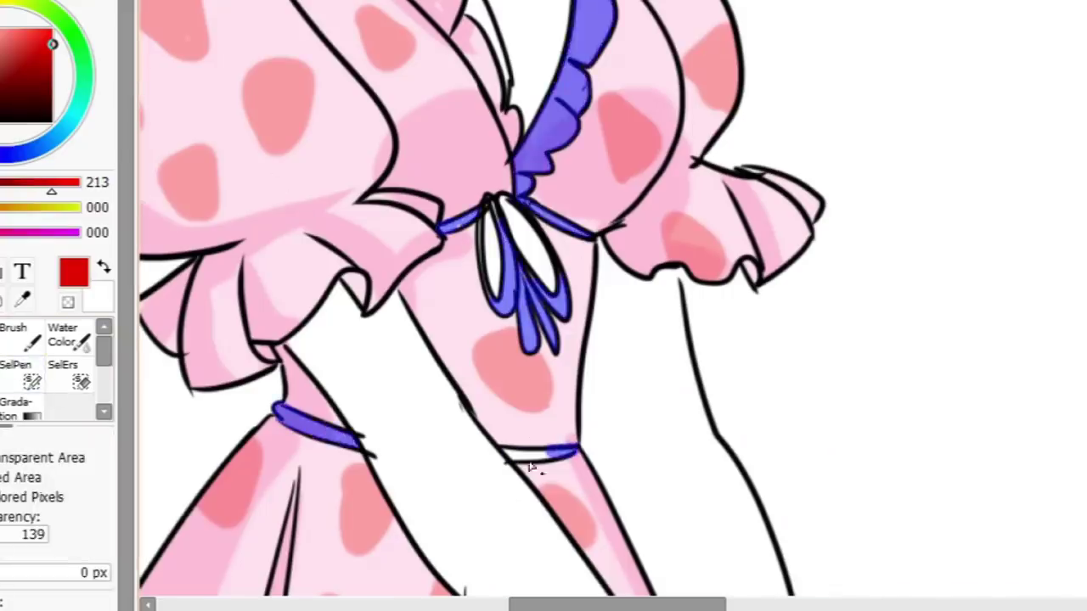
Step: Sample the dress's shading pink (251, 186, 217), colour the waistband and bow with it, and clear the selection
left_click(311, 270, "alt")
key("b")
key("w")
key("b")
key("ctrl+d")
Step: Erase and retouch the black outline where the near forearm crosses the waist
key("e")
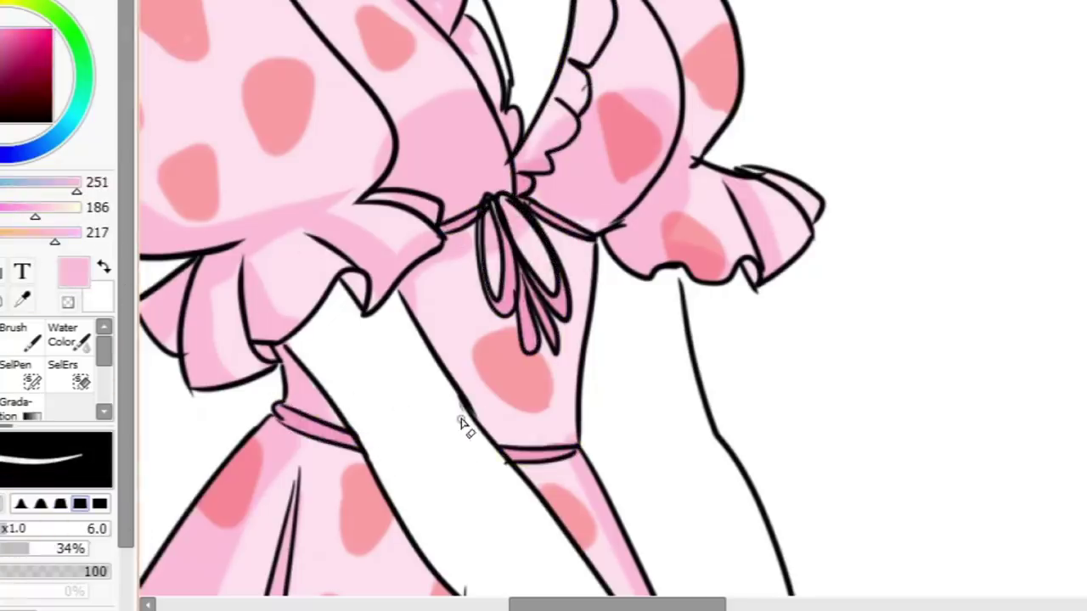
left_click(465, 424, "alt")
key("n")
Step: Select the hair area at the top of the head and retouch the line work there
key("w")
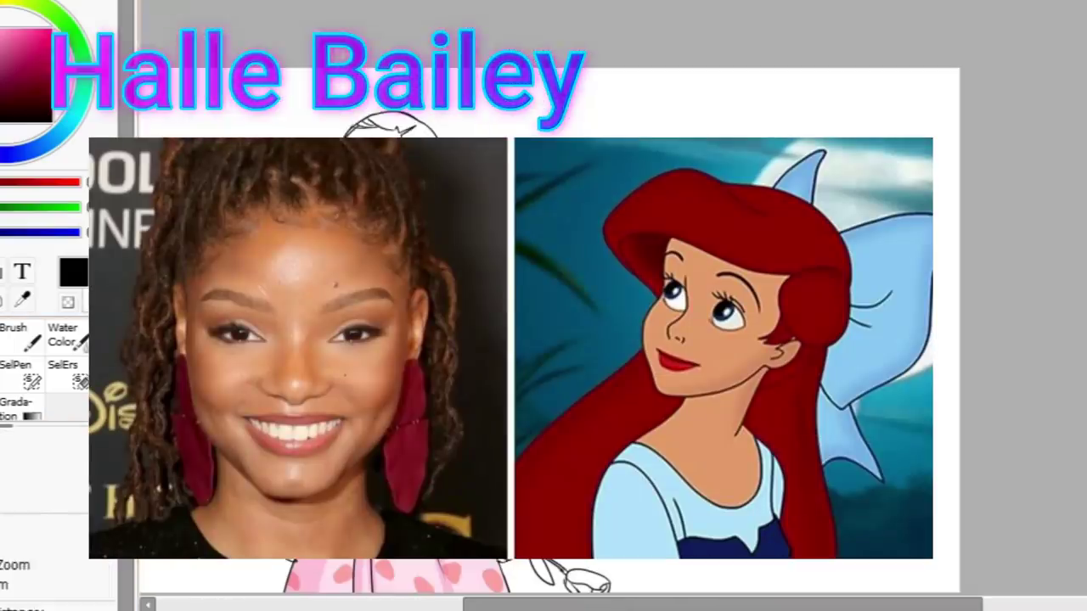
left_click(391, 127)
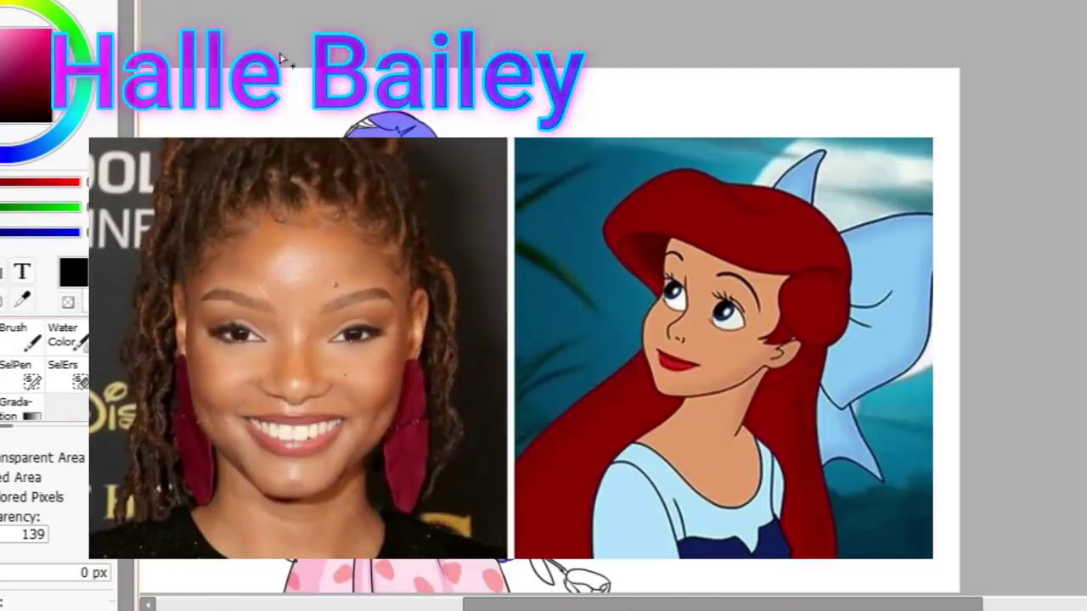
key("n")
left_click_drag(349, 127, 416, 127)
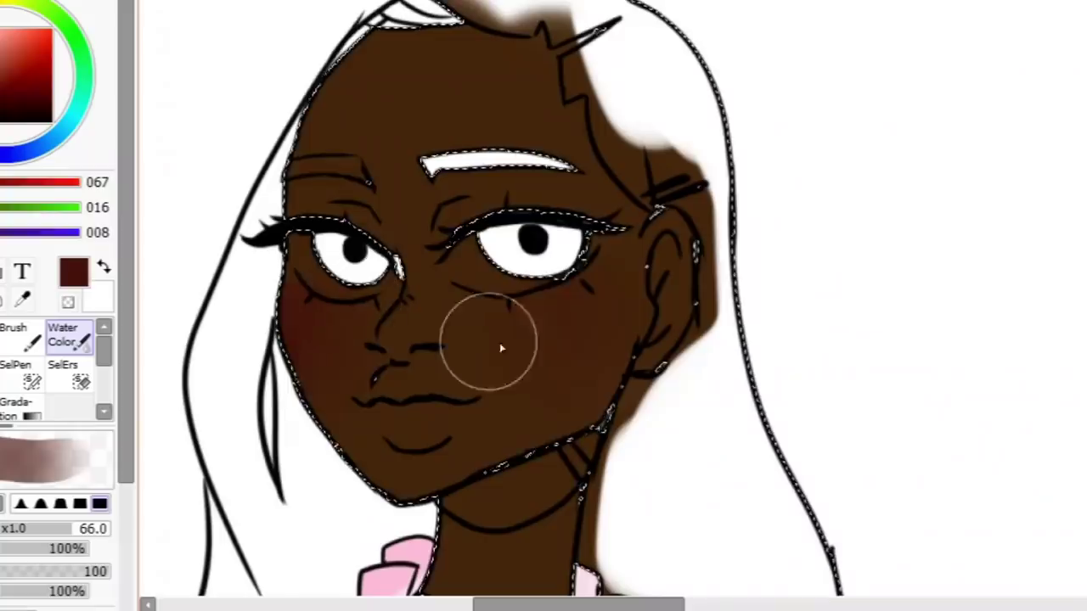
Step: Blend dark red blush (67, 16, 8) into the cheek and paint the missing whites of the eyes
left_click_drag(560, 272, 586, 285)
left_click(474, 255)
left_click(368, 194, "alt")
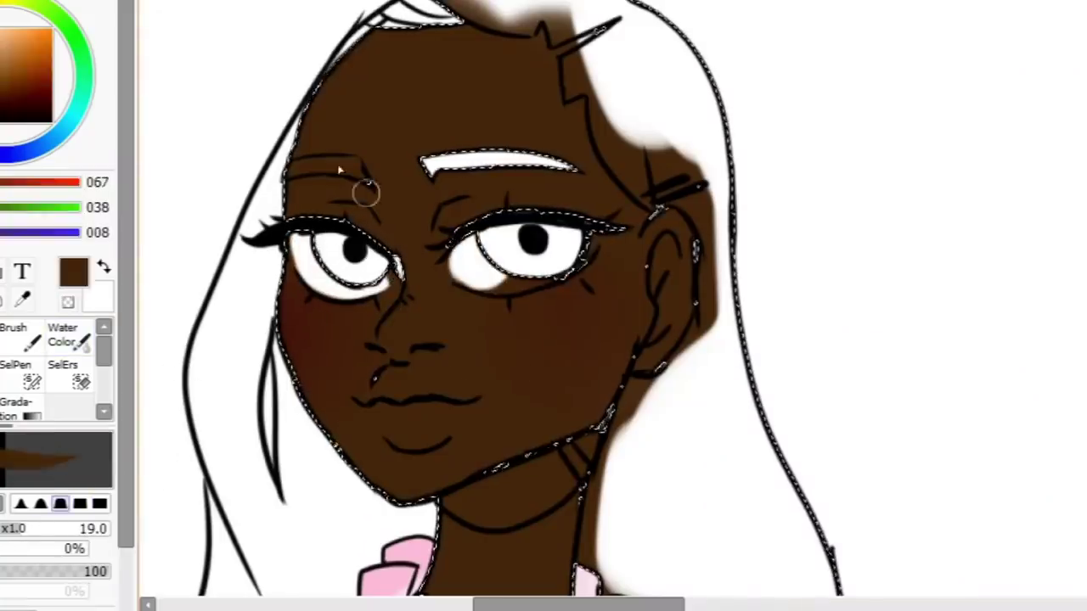
key("ctrl+z")
Step: Paint both irises dark brown with light brown reflections and white catchlights, using a brush size of 8
left_click_drag(344, 251, 369, 260)
mouse_move(496, 246)
left_mouse_down()
mouse_move(519, 255)
mouse_move(535, 242)
left_mouse_up()
left_click(348, 315, "alt")
left_click_drag(339, 246, 370, 270)
left_click(38, 55)
left_click_drag(94, 528, 50, 528)
left_click_drag(518, 254, 552, 265)
left_click(304, 259, "alt")
scroll(349, 92, "down", 3)
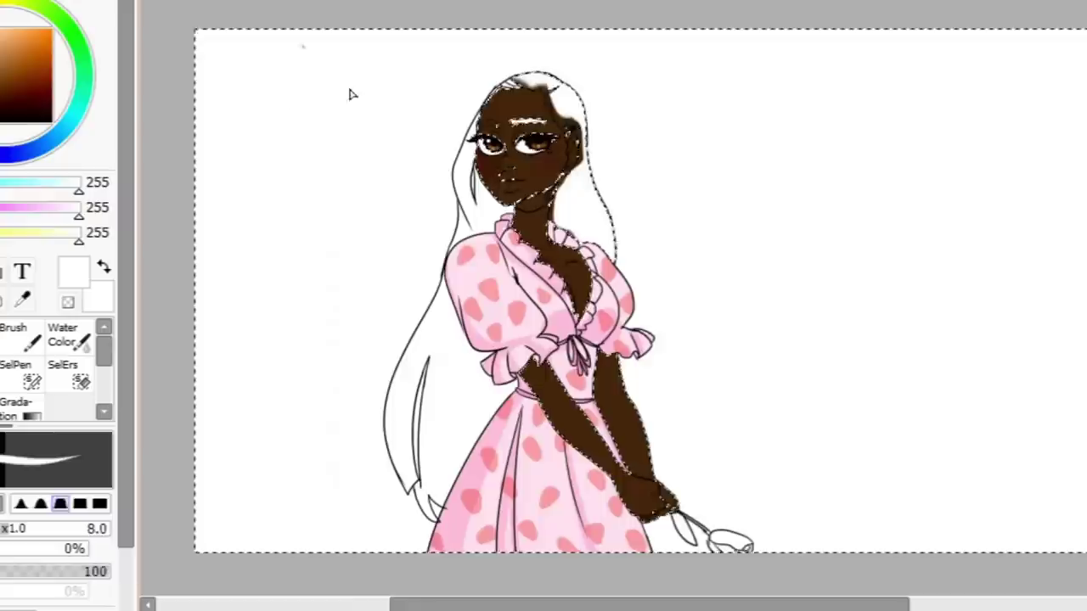
Step: Clear the selection and touch up the inner eye corner and face with the brown skin tone (67, 38, 8)
scroll(194, 124, "up", 3)
key("ctrl+d")
left_click(325, 307, "alt")
scroll(325, 306, "up", 2)
left_click(278, 418, "alt")
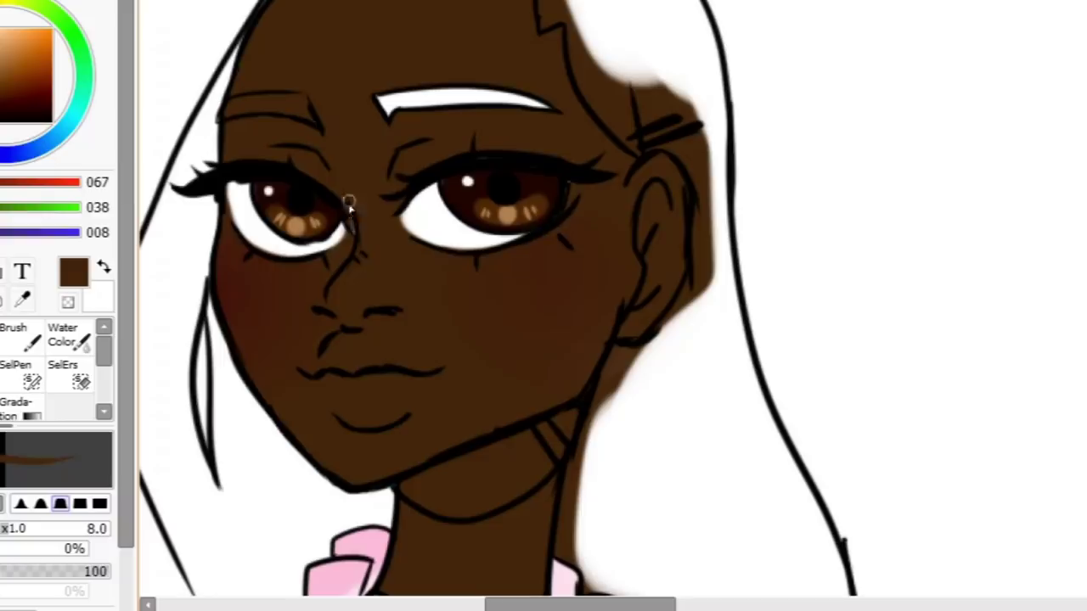
scroll(533, 162, "down", 3)
key("b")
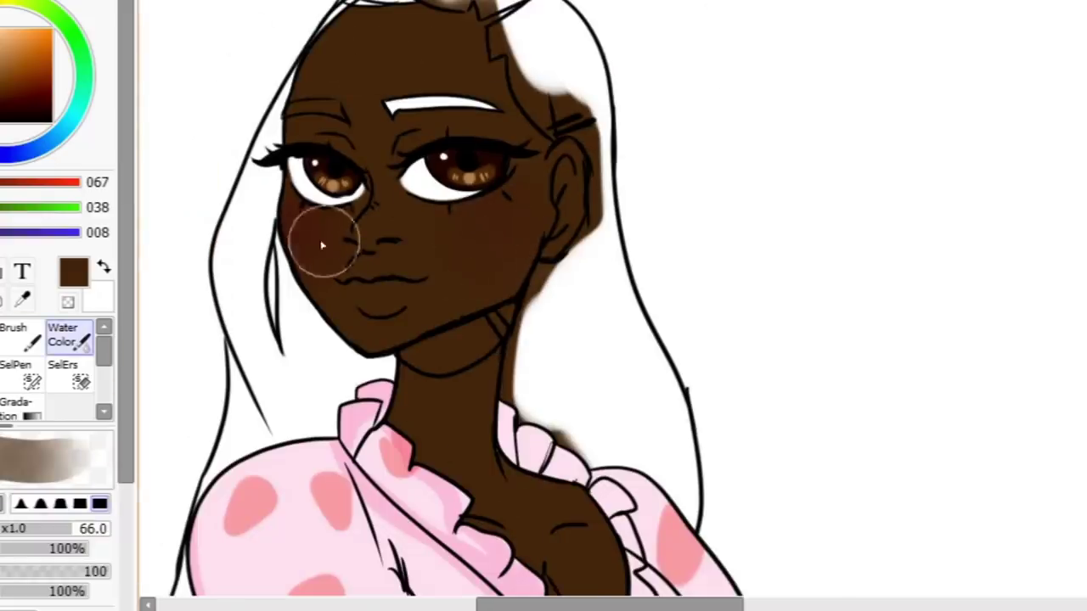
Step: Select the hair, closing the gap at the hairline and keeping the near sleeve and bodice out of the selection
left_click(31, 382)
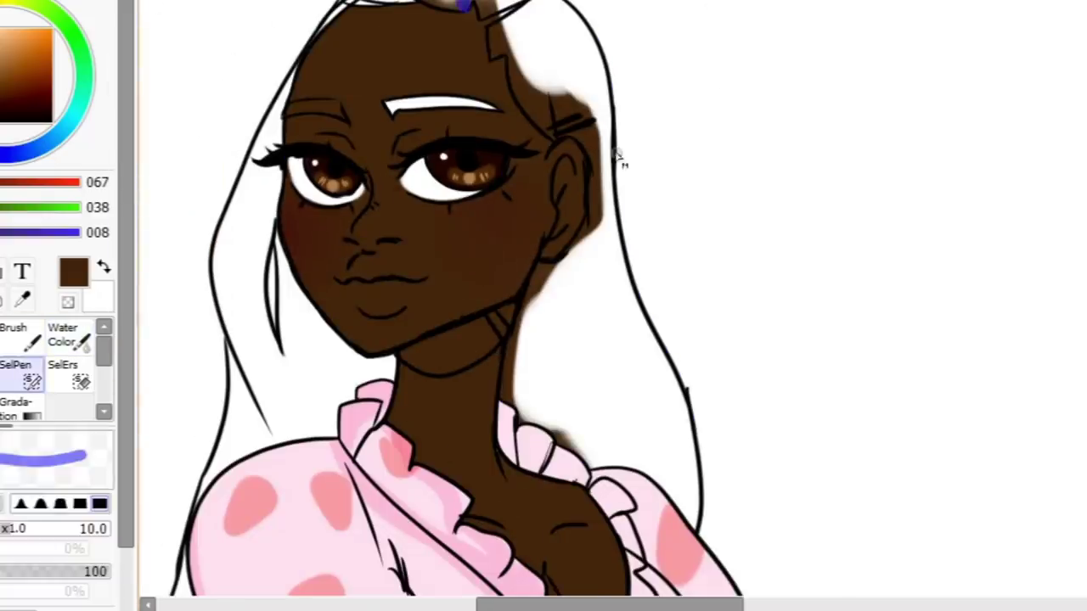
key("w")
left_click(391, 12)
scroll(671, 161, "down", 5)
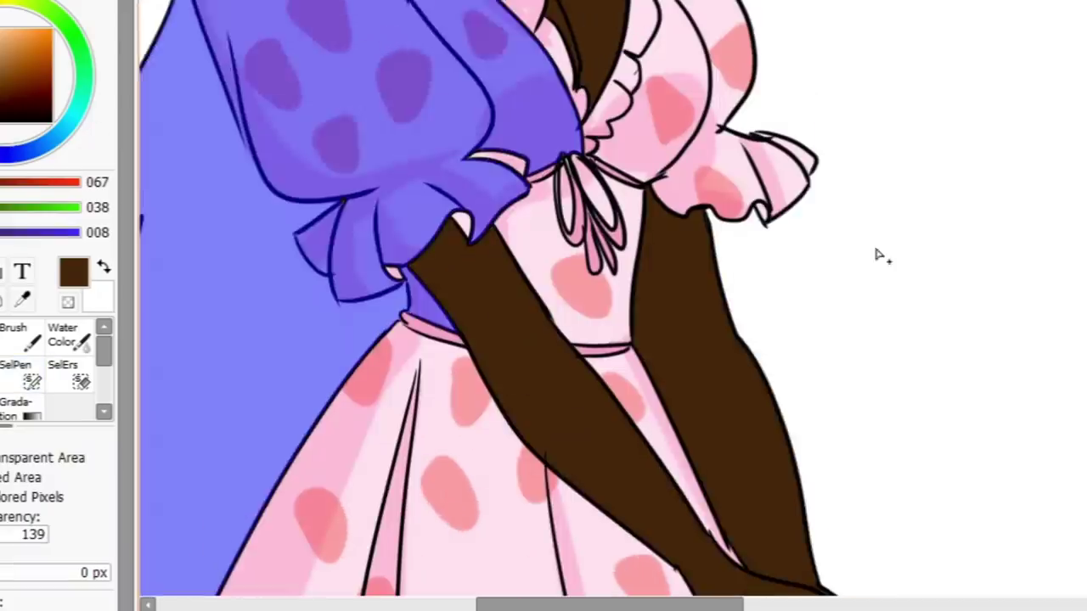
key("s")
mouse_move(297, 293)
left_mouse_down()
mouse_move(325, 237)
mouse_move(292, 230)
left_mouse_up()
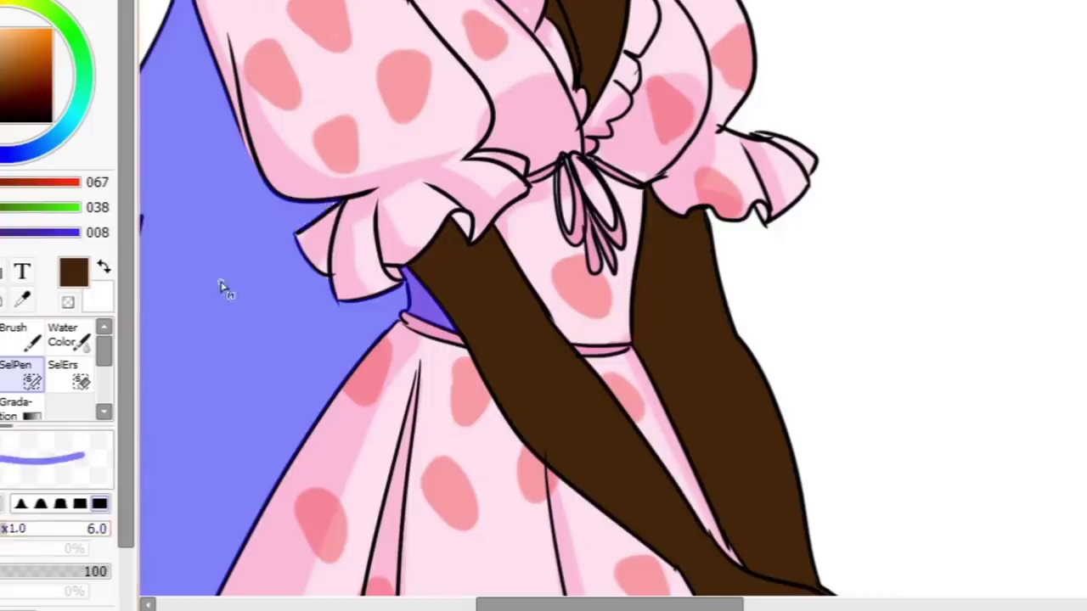
Step: Fill the selected hair and the larger eyebrow with very dark red (16, 0, 0) and clear the selection
scroll(225, 280, "up", 5)
left_click(240, 201, "alt")
left_click(240, 201, "ctrl+alt")
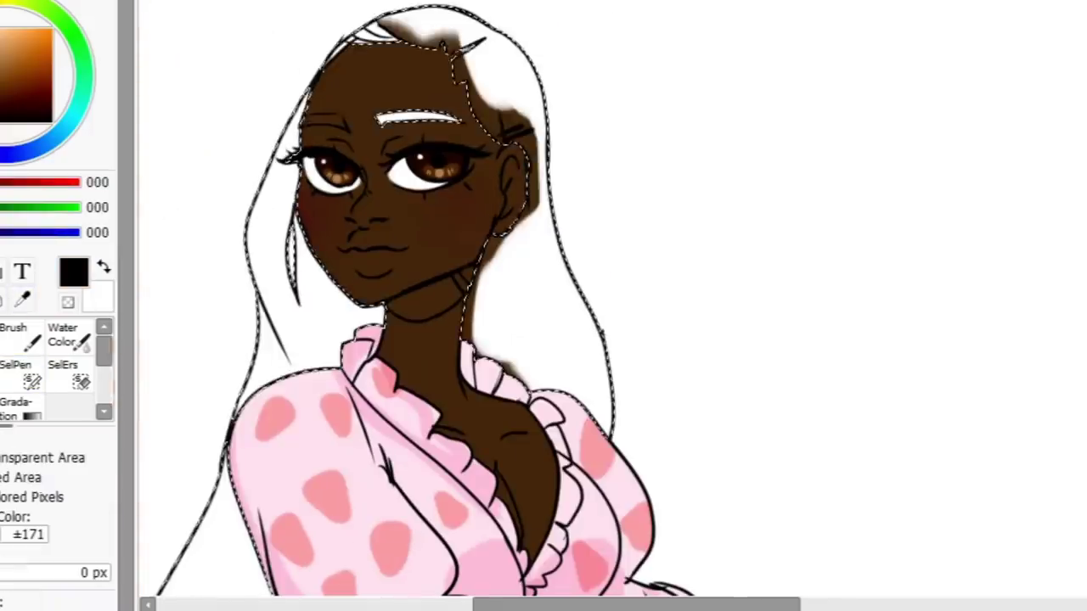
left_click(240, 202)
key("ctrl+z")
left_click(240, 201)
left_click(240, 202, "alt")
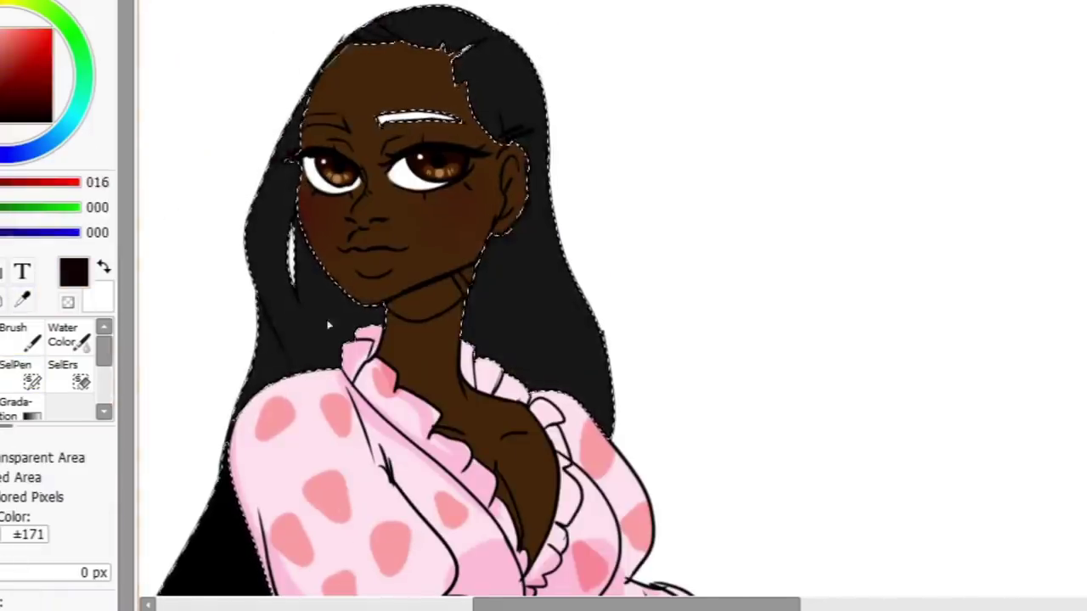
left_click(241, 201)
left_click(240, 201, "ctrl")
key("ctrl+d")
Step: Colour the remaining eyebrow with the same dark tone as the hair
left_click(417, 157, "ctrl+alt")
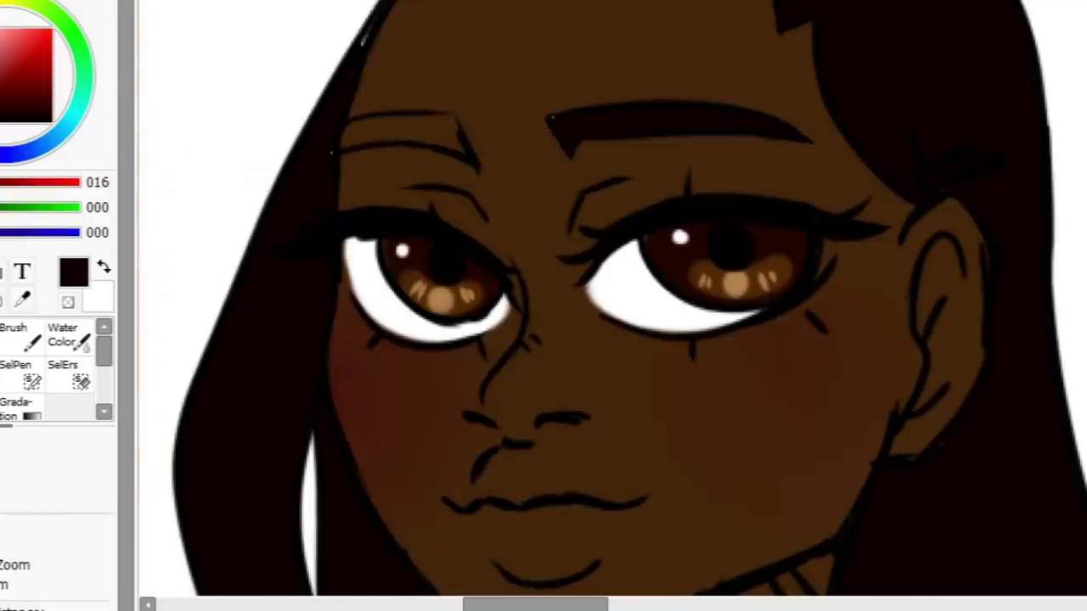
left_click(417, 157, "ctrl")
scroll(421, 123, "up", 5)
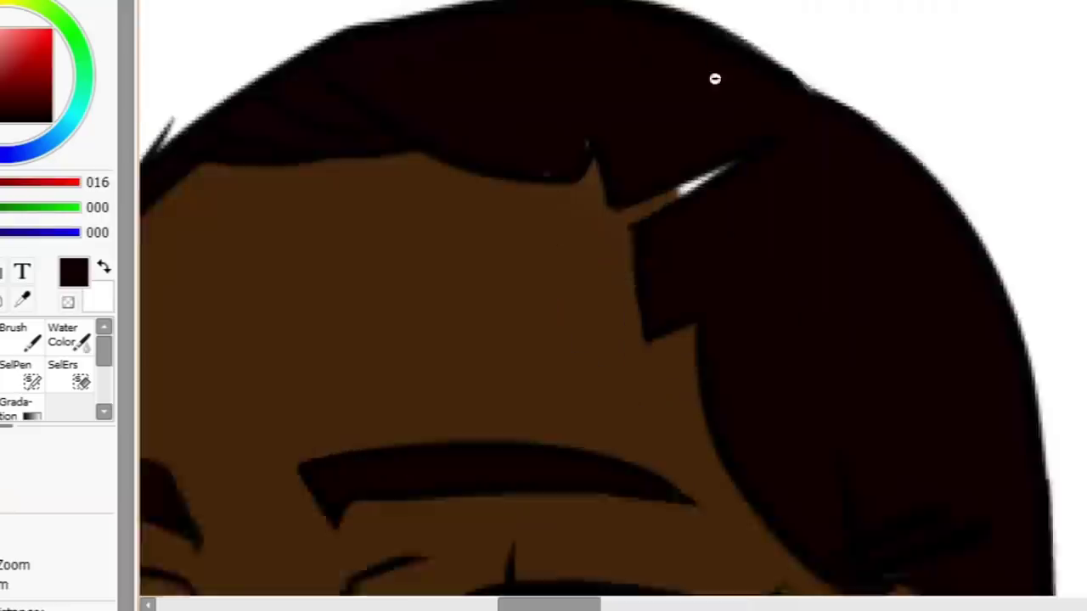
Step: Block in both lips in reddish brown (95, 32, 0) with a size 33 brush
left_click(672, 178, "alt")
left_click(344, 209, "ctrl+alt")
left_click(344, 209, "ctrl")
left_click(42, 348)
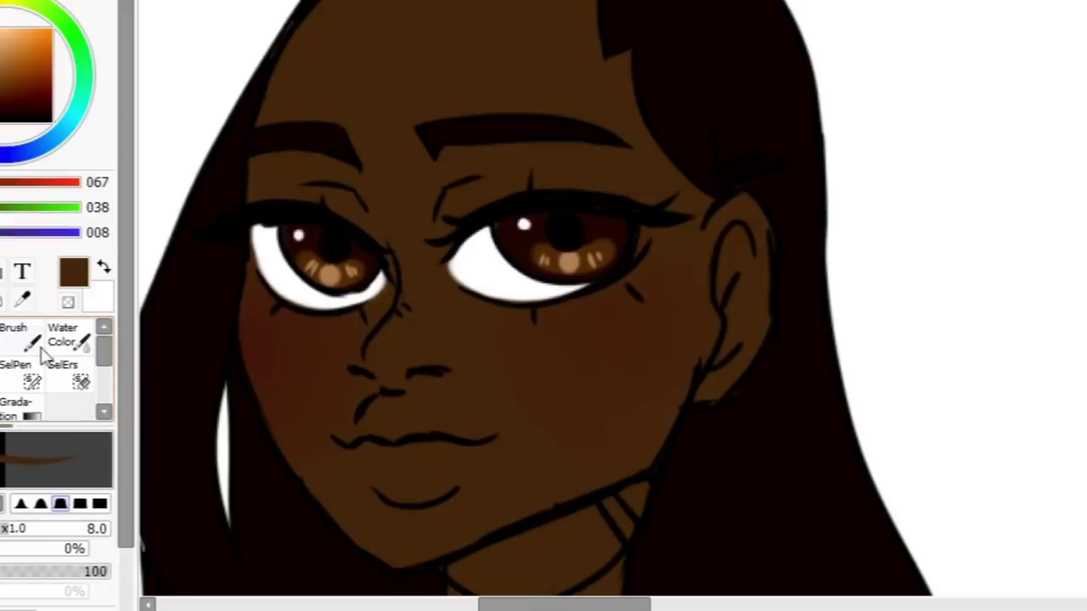
left_click(53, 86)
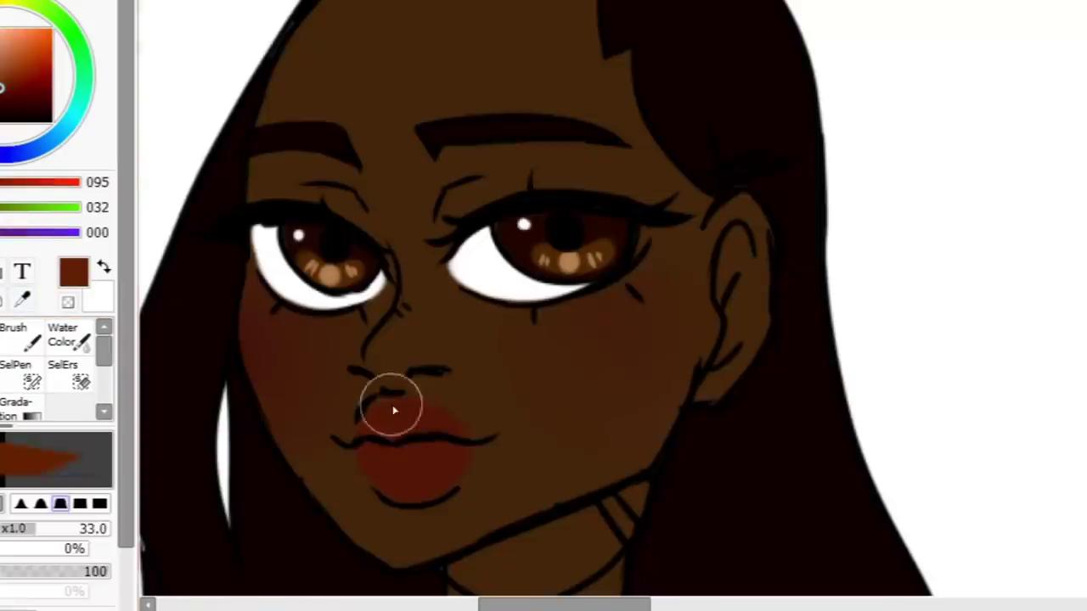
Step: Refine the lips at brush size 11 with dark red (55, 0, 0) and red (106, 14, 0), tidying their edges with skin tone (67, 38, 8)
key("bracketleft")
key("bracketleft")
key("bracketleft")
left_click(435, 432, "alt")
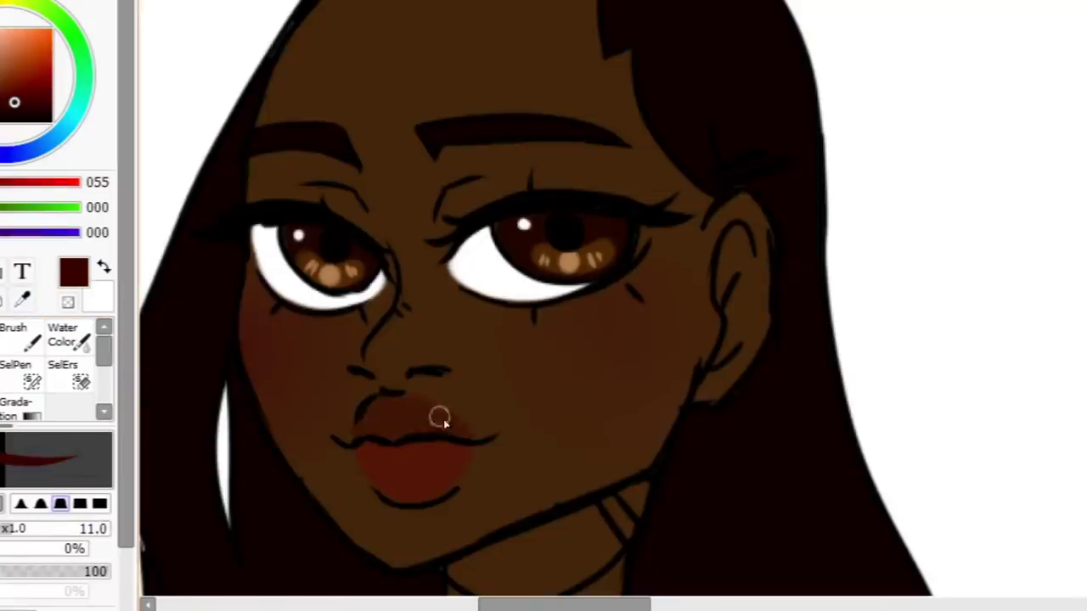
left_click(395, 404, "alt")
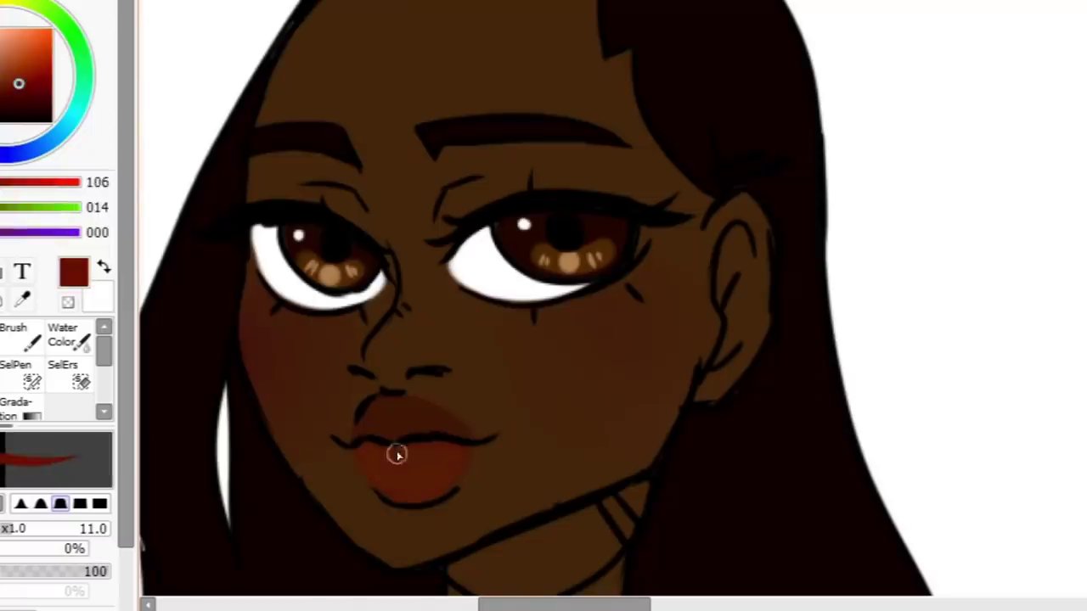
left_click(446, 502, "alt")
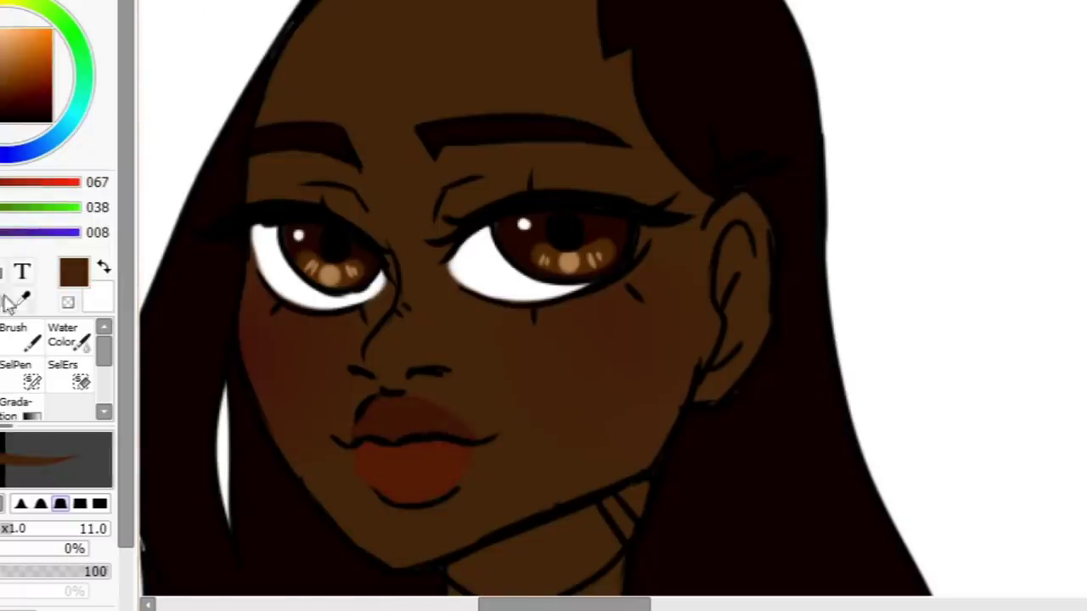
Step: Airbrush soft pink (237, 117, 130) eyeshadow over both upper eyelids and around the outer eye corners
left_click(7, 304)
mouse_move(566, 175)
left_mouse_down()
mouse_move(581, 196)
mouse_move(493, 204)
mouse_move(638, 185)
mouse_move(671, 197)
left_mouse_up()
left_click_drag(255, 192, 370, 203)
left_click_drag(640, 262, 662, 206)
left_click_drag(242, 263, 297, 306)
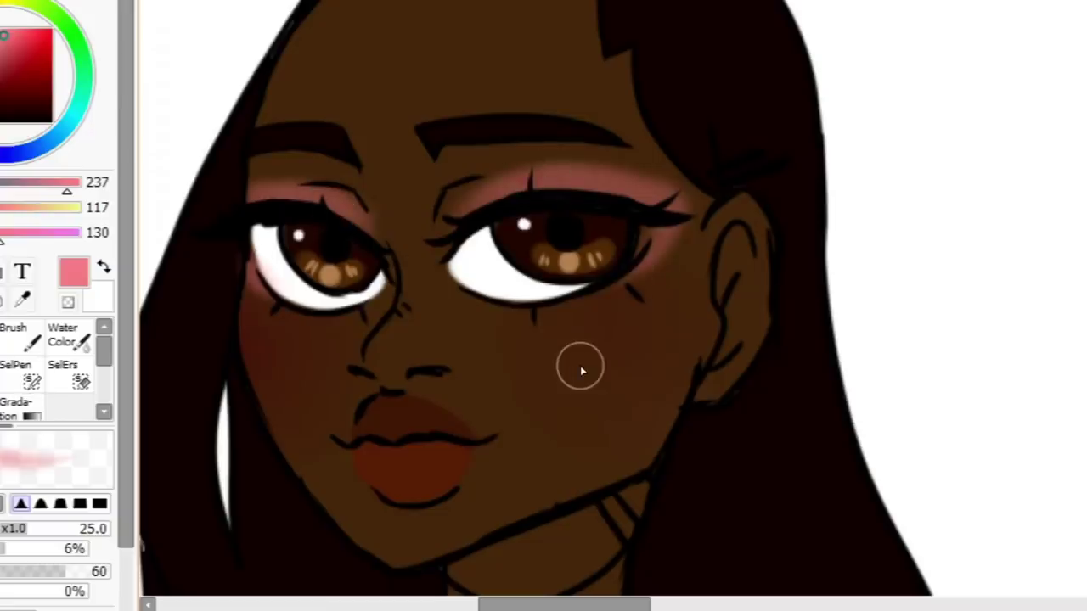